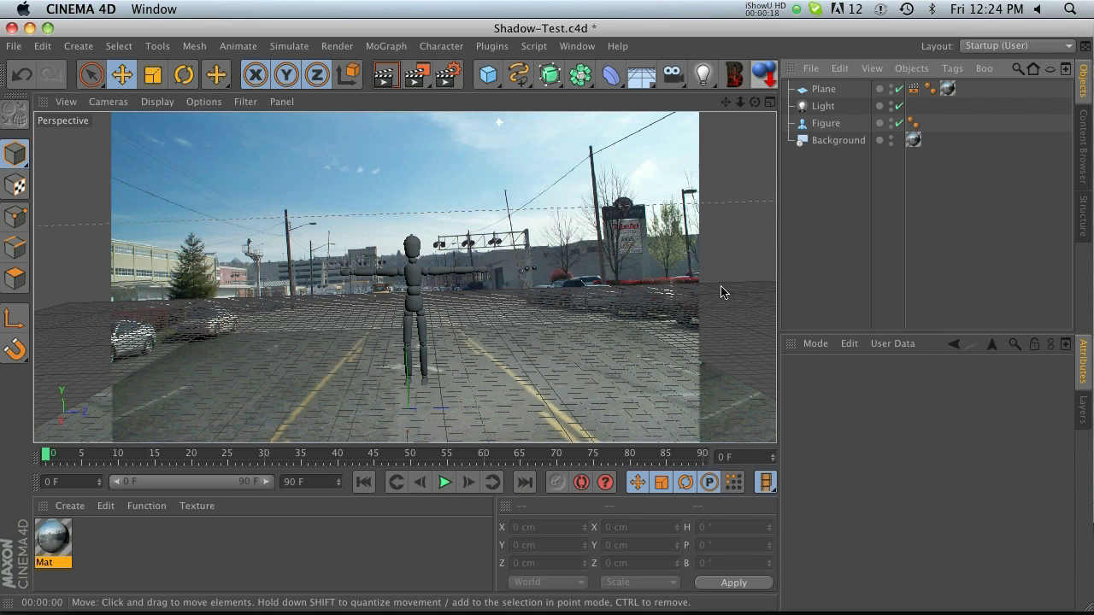
# Render a shadow preview and hide the street Background in the editor view
pyautogui.click(383, 76)
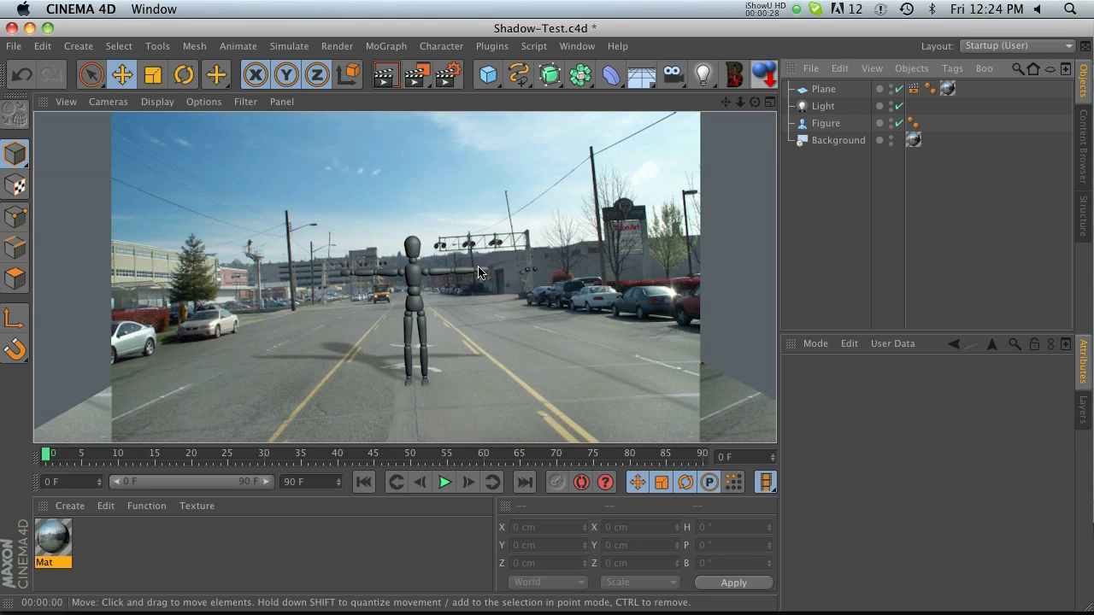
pyautogui.click(814, 164)
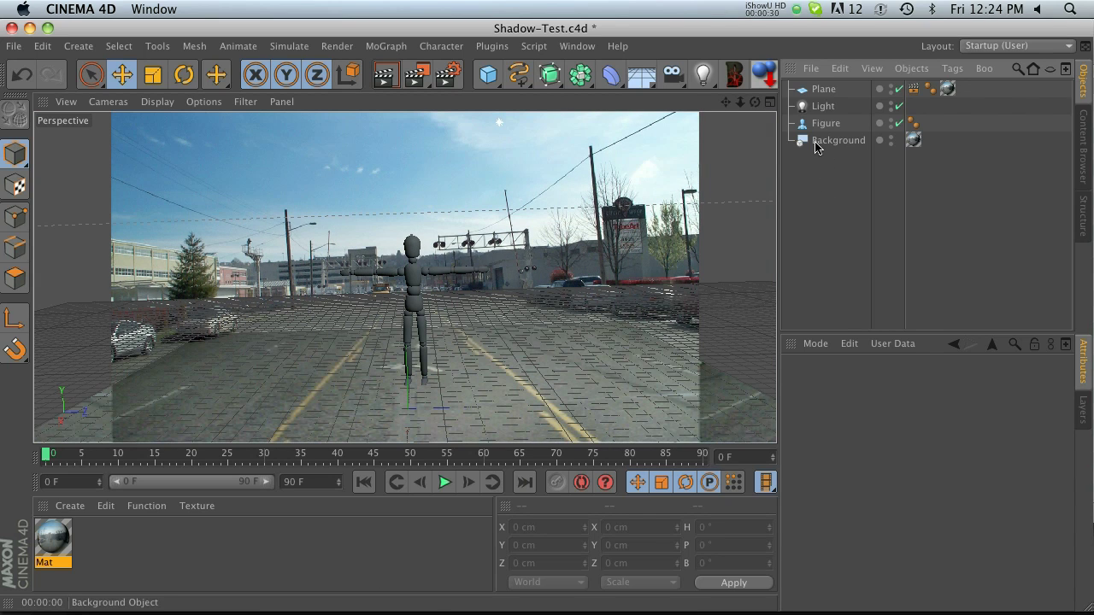
pyautogui.click(890, 138)
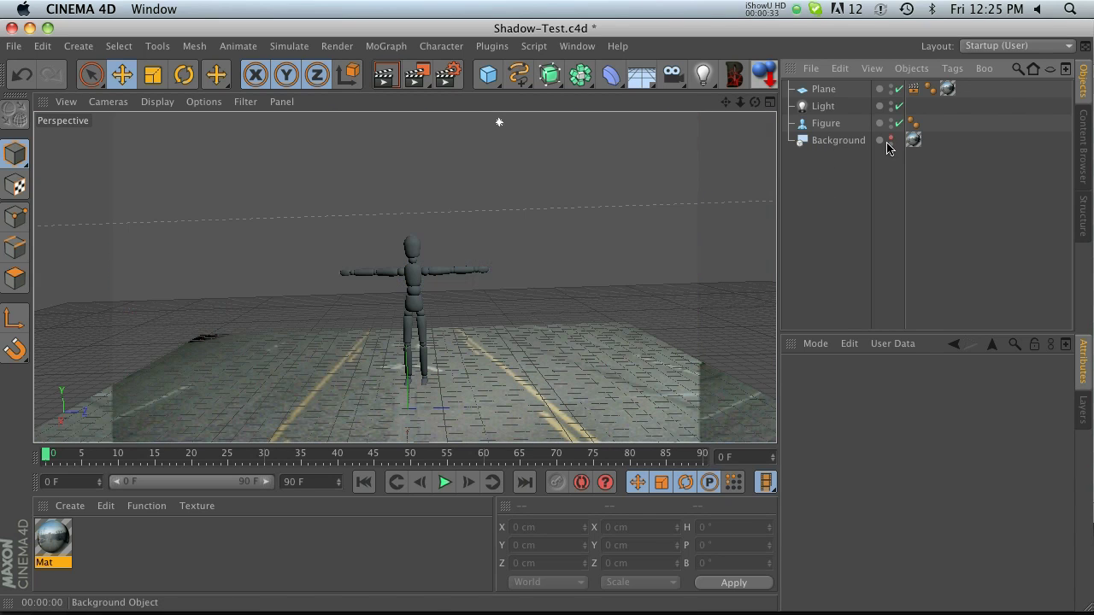
pyautogui.click(823, 90)
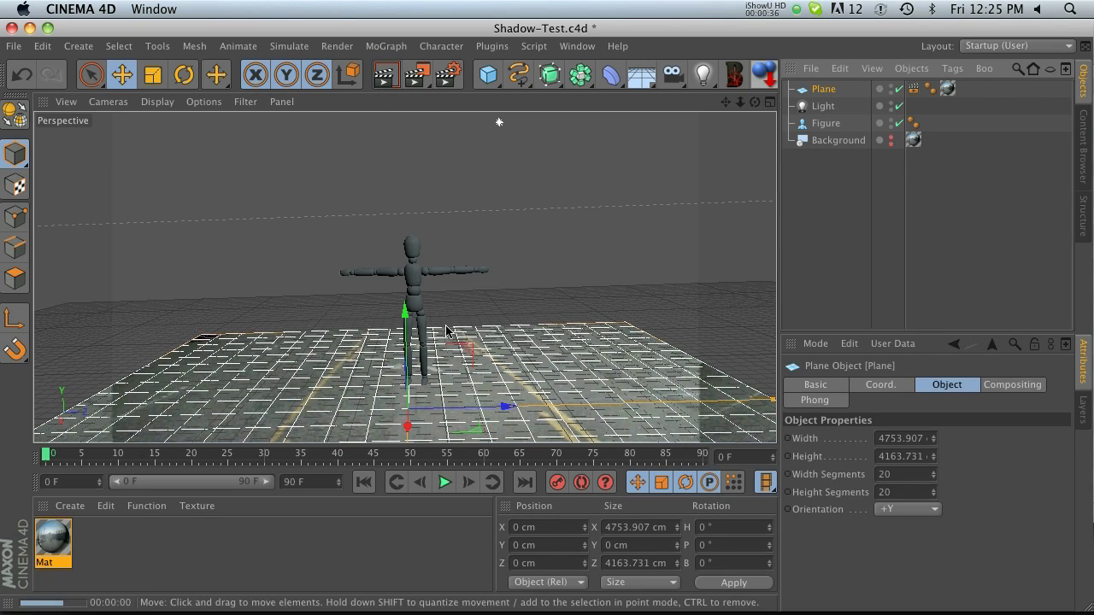
pyautogui.click(385, 75)
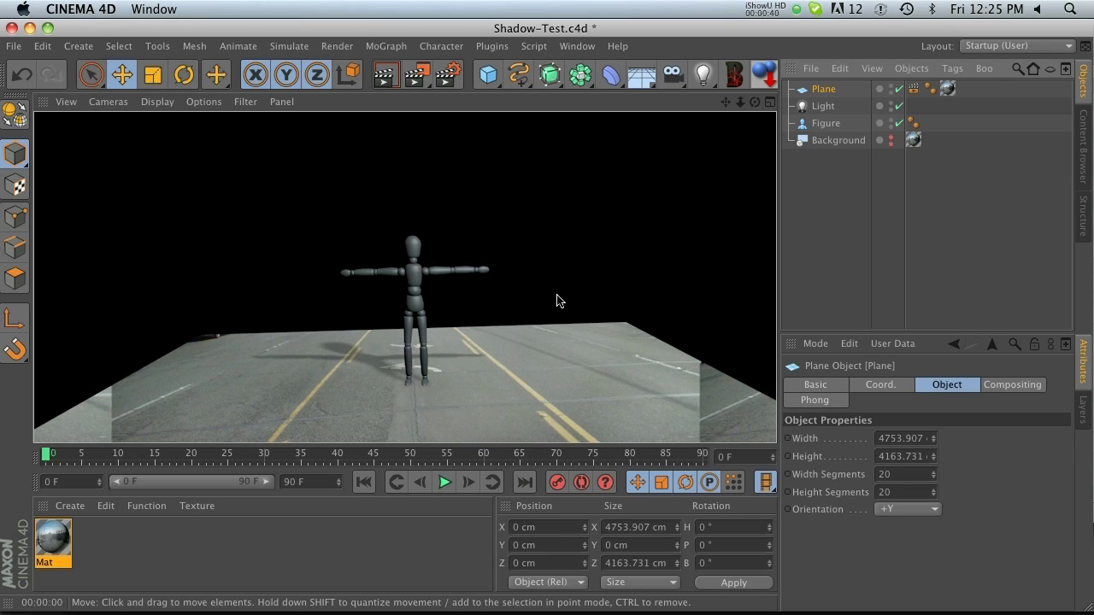
# Delete the Plane's street texture tag and re-render the viewport
pyautogui.click(746, 235)
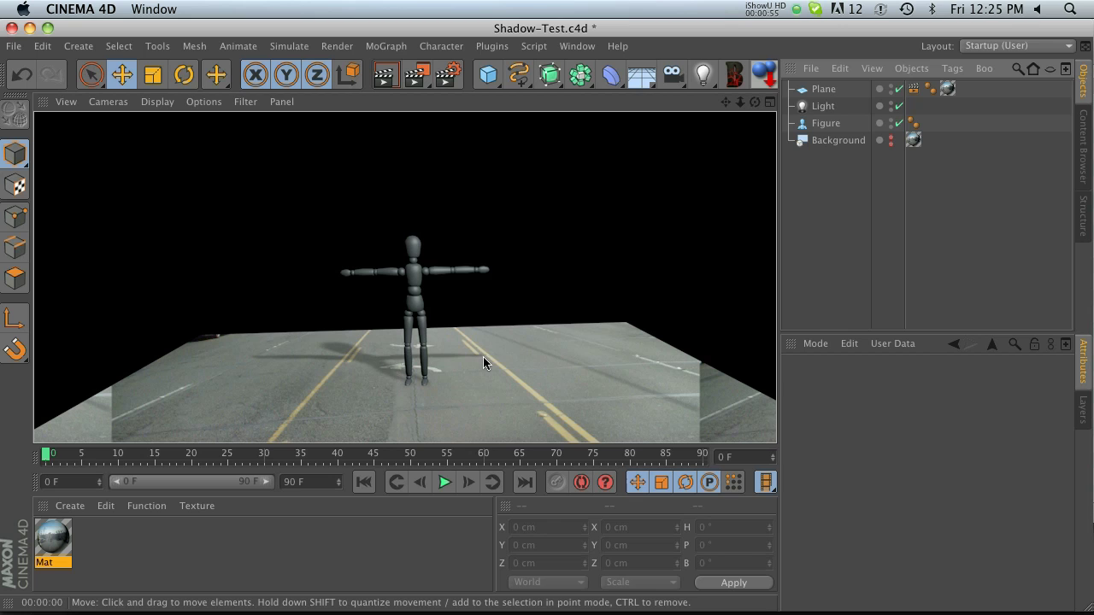
pyautogui.click(931, 89)
pyautogui.click(947, 89)
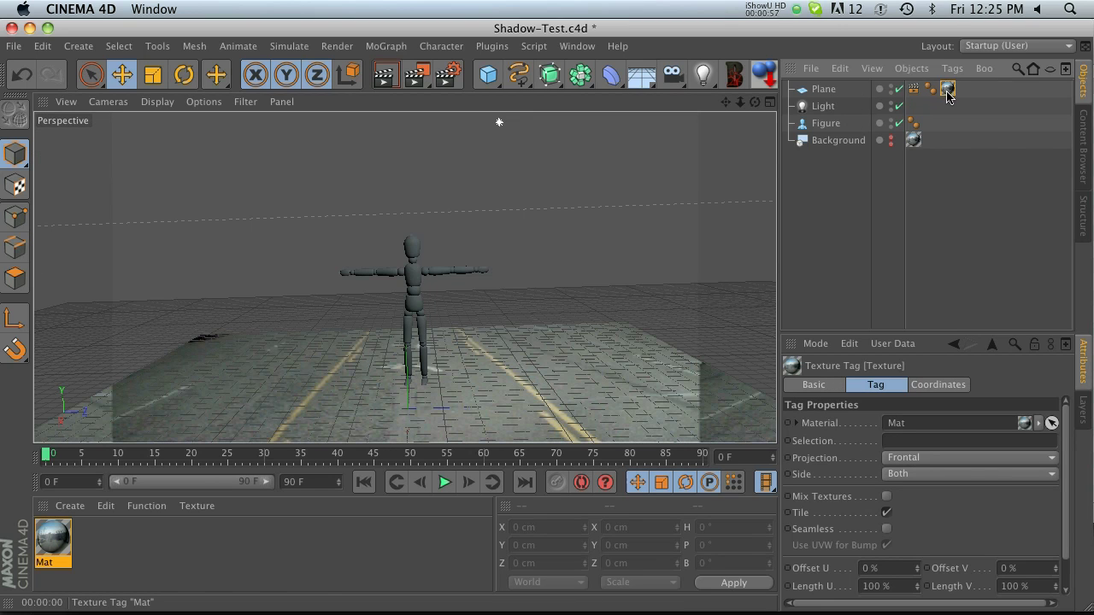
pyautogui.press('Delete')
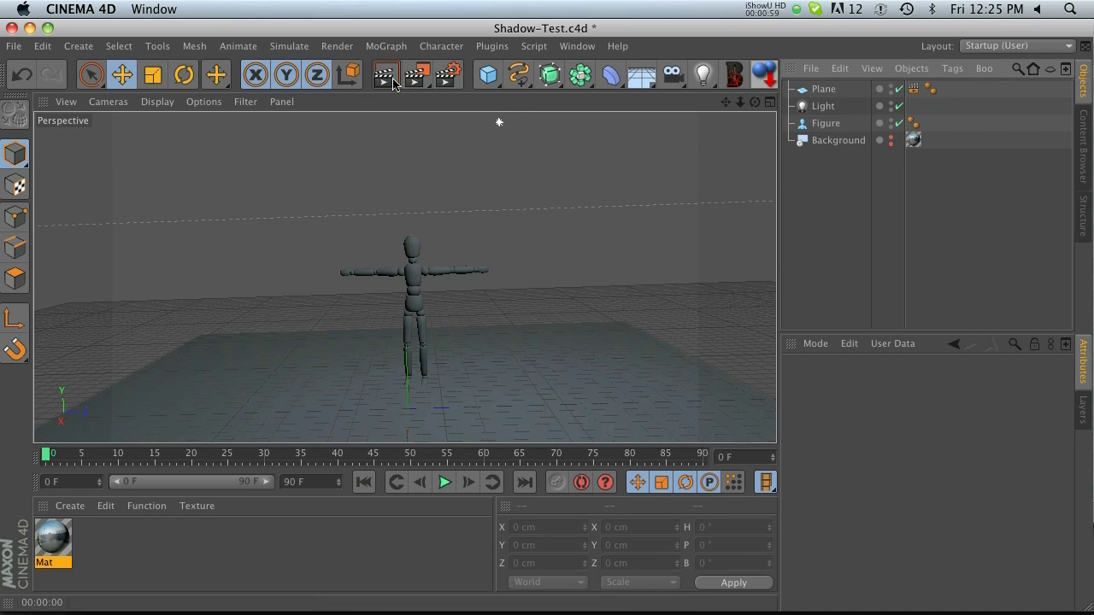
pyautogui.click(385, 74)
# Add a Compositing tag to the Figure and enable its Object Buffer 1
pyautogui.click(826, 126)
pyautogui.rightClick(820, 128)
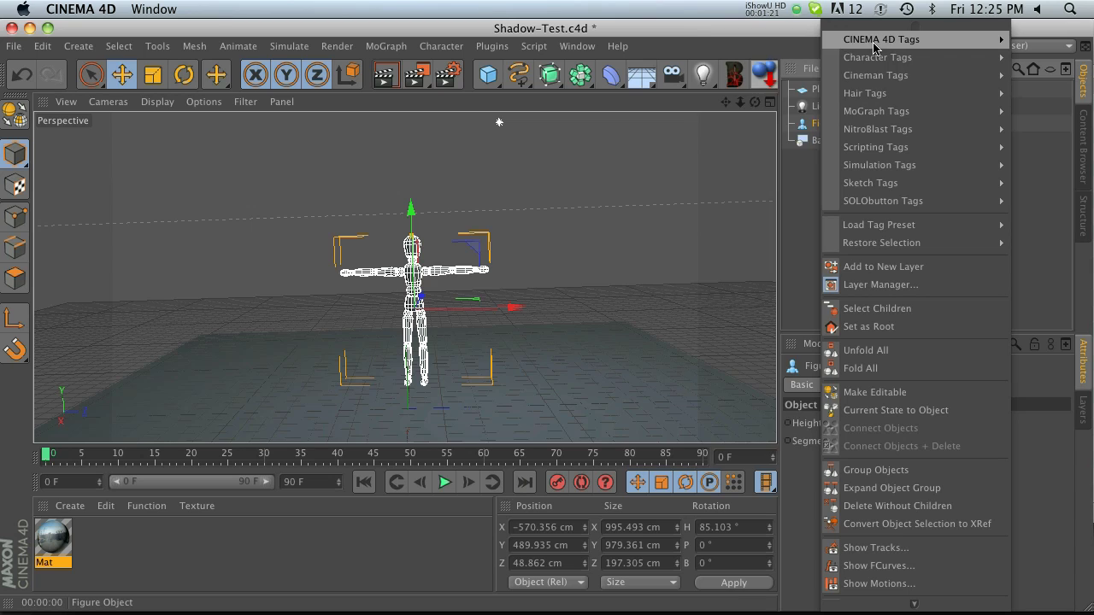
pyautogui.moveTo(889, 40)
pyautogui.click(765, 110)
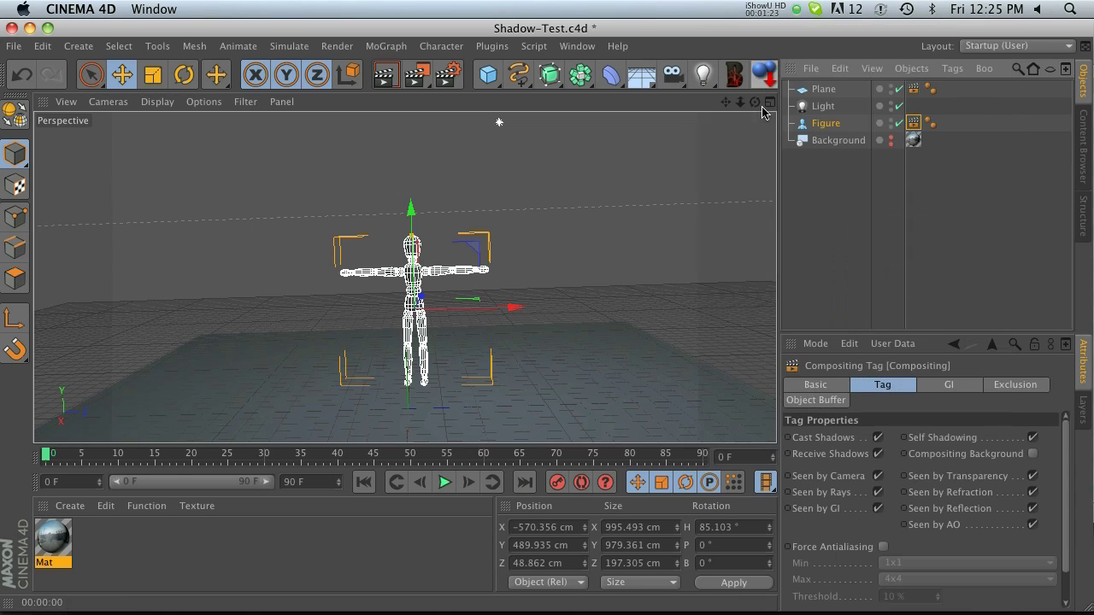
pyautogui.click(817, 400)
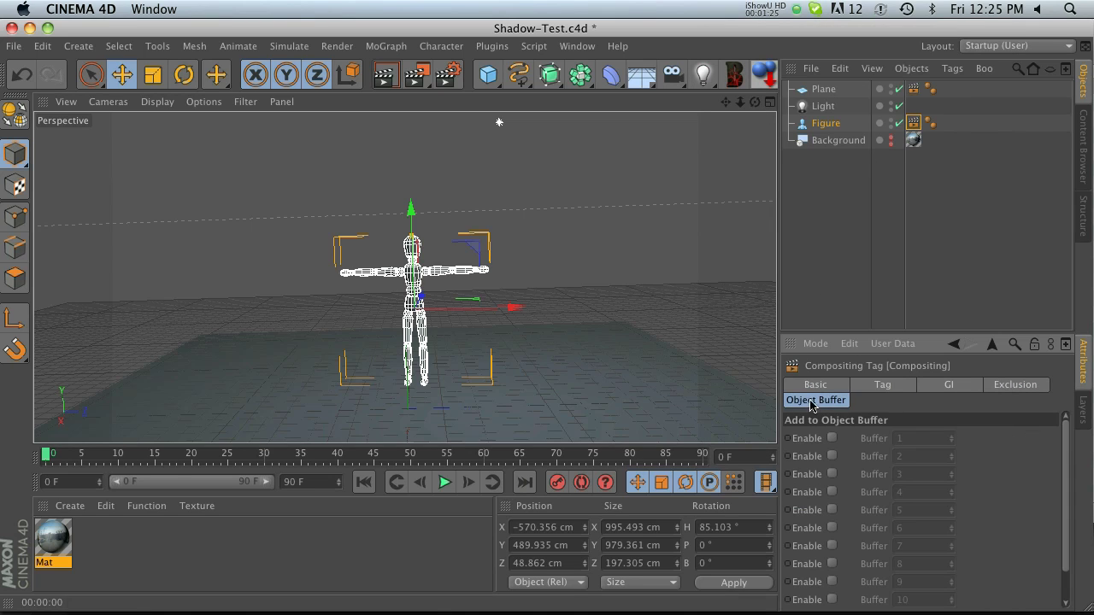
pyautogui.click(831, 438)
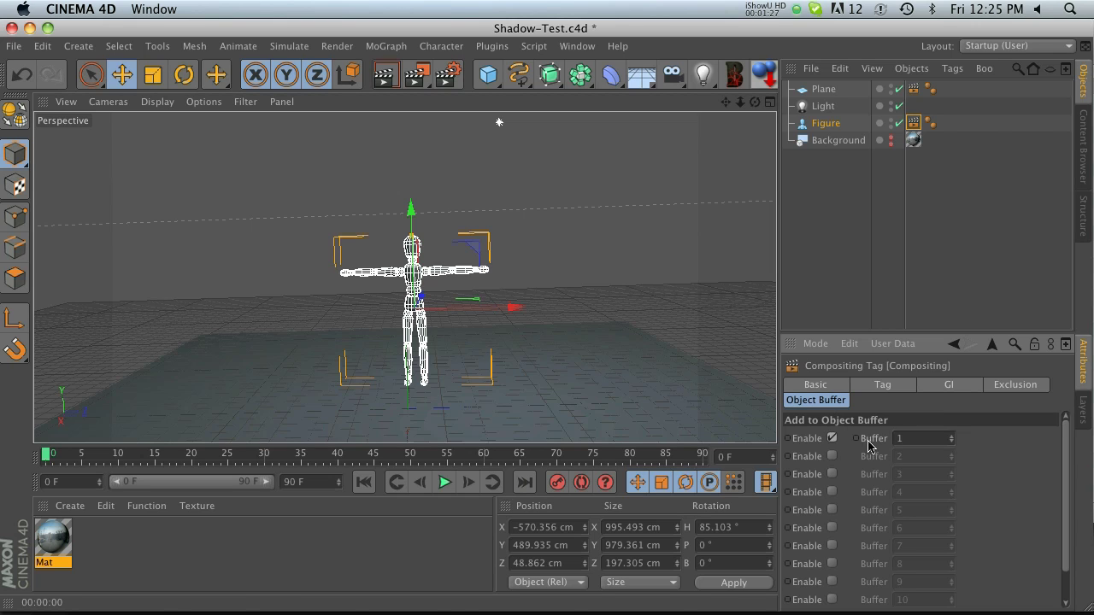
# Enable Multi-Pass in Render Settings and add an Object Buffer pass with Group ID 1
pyautogui.click(448, 72)
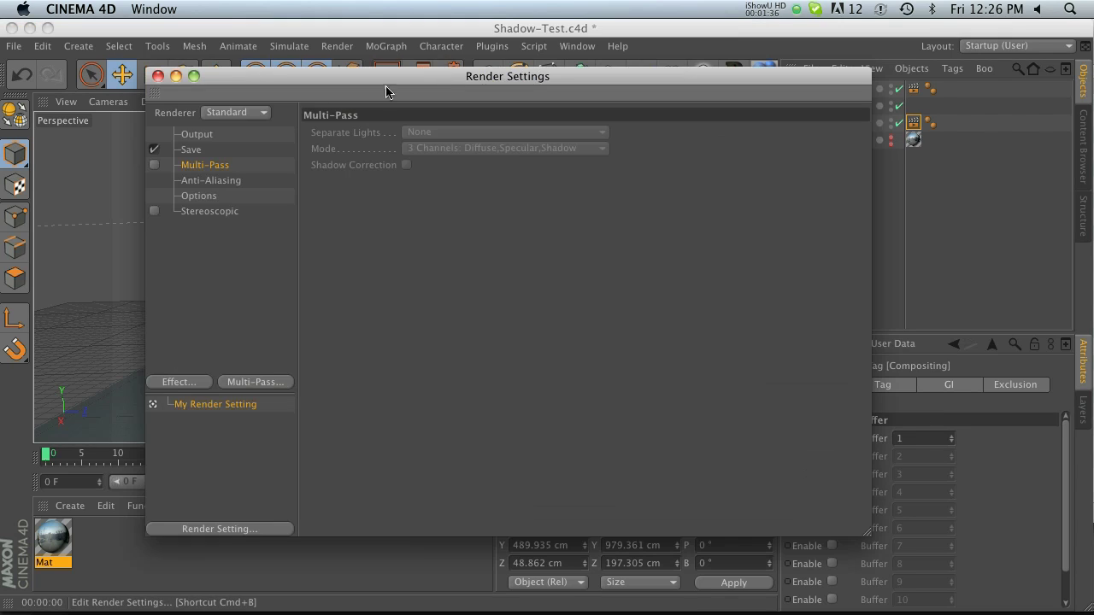
pyautogui.click(154, 165)
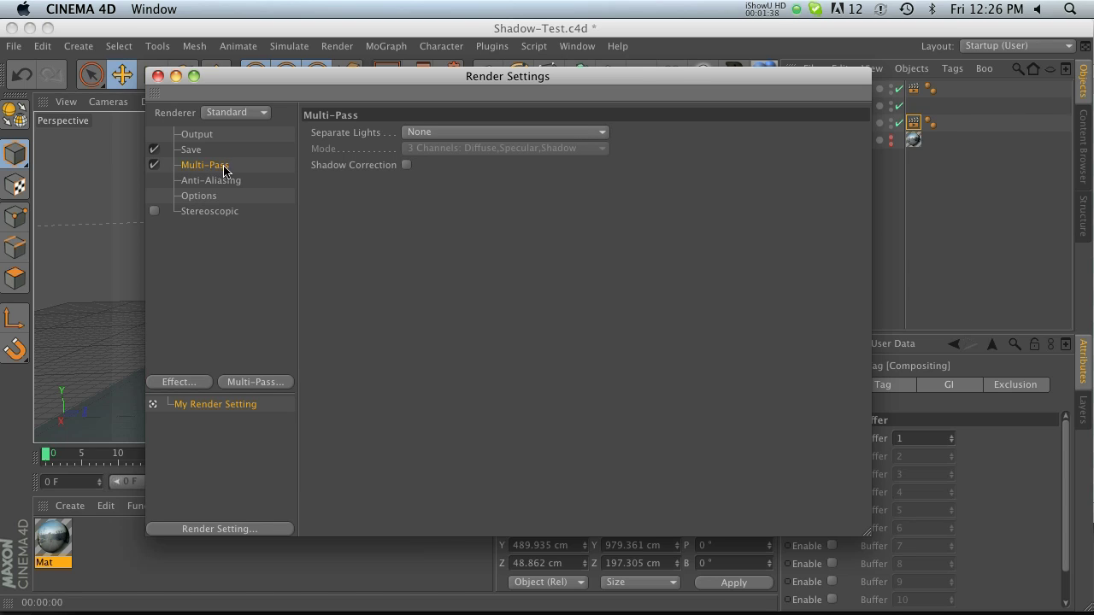
pyautogui.click(262, 386)
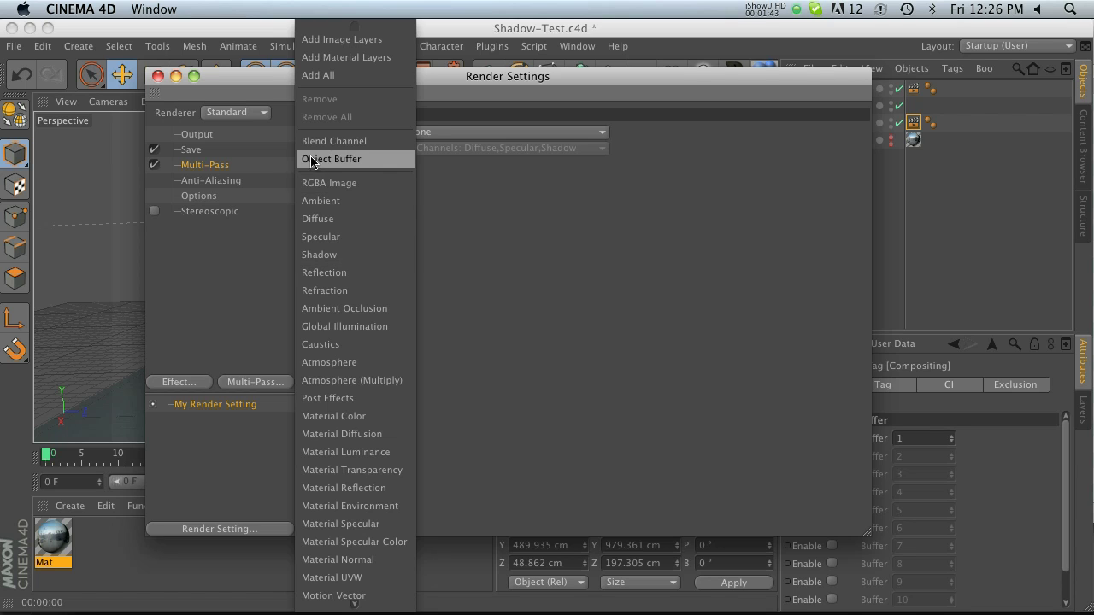
pyautogui.click(339, 159)
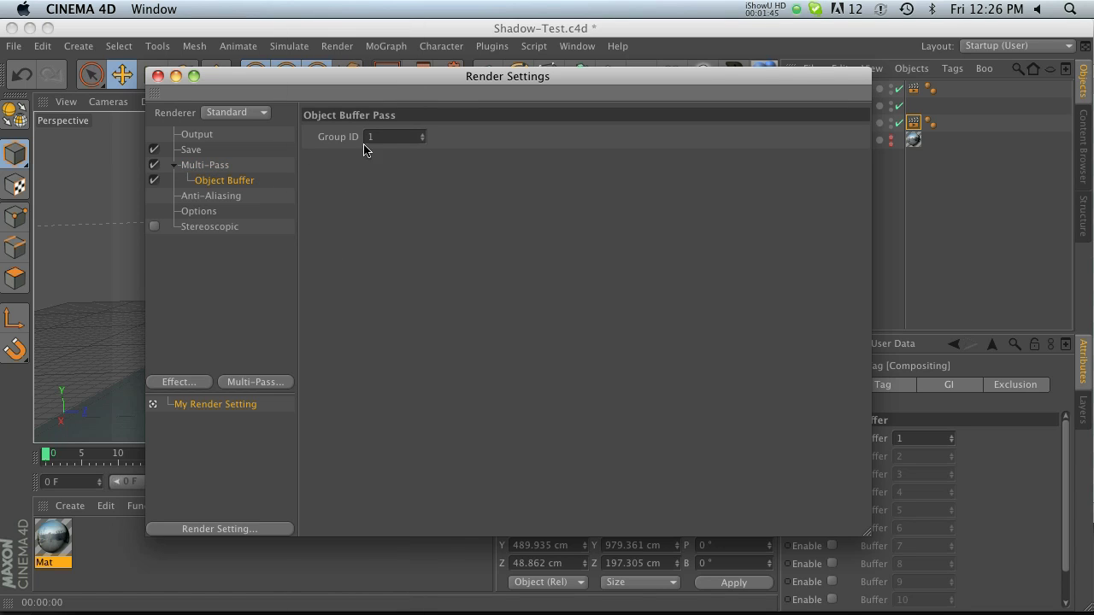
pyautogui.moveTo(385, 82); pyautogui.dragTo(338, 66)
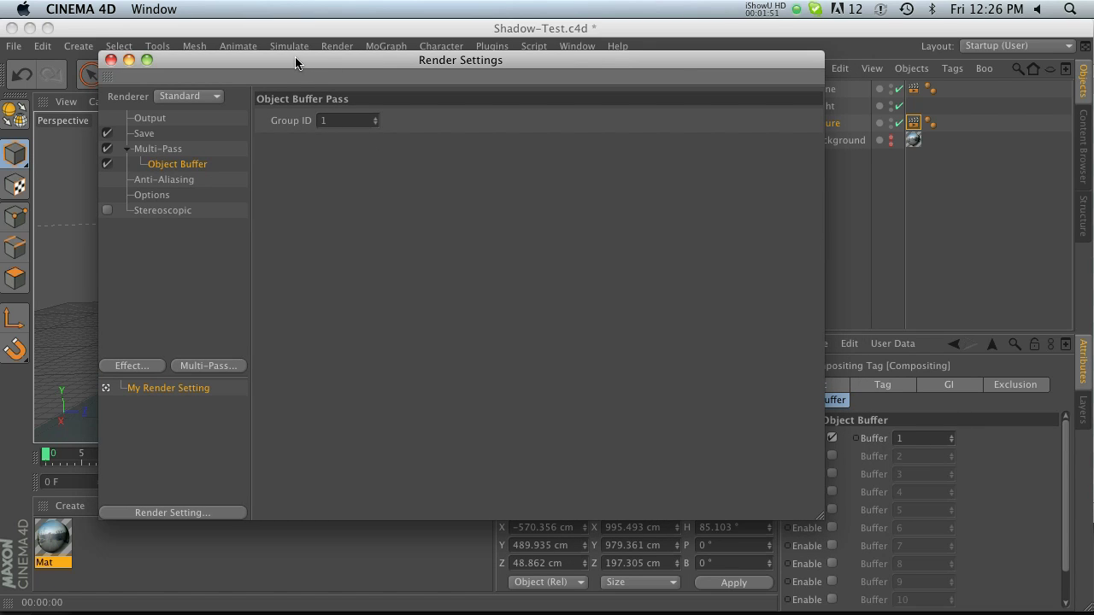
pyautogui.moveTo(296, 63); pyautogui.dragTo(720, 134)
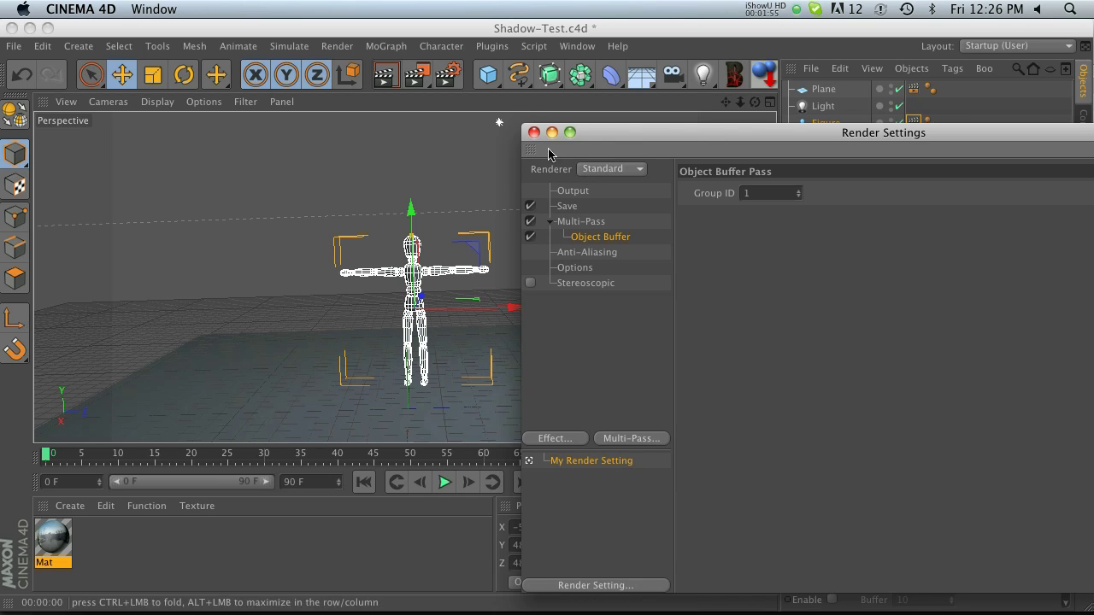
pyautogui.moveTo(550, 151); pyautogui.dragTo(539, 189)
pyautogui.moveTo(609, 182); pyautogui.dragTo(695, 110)
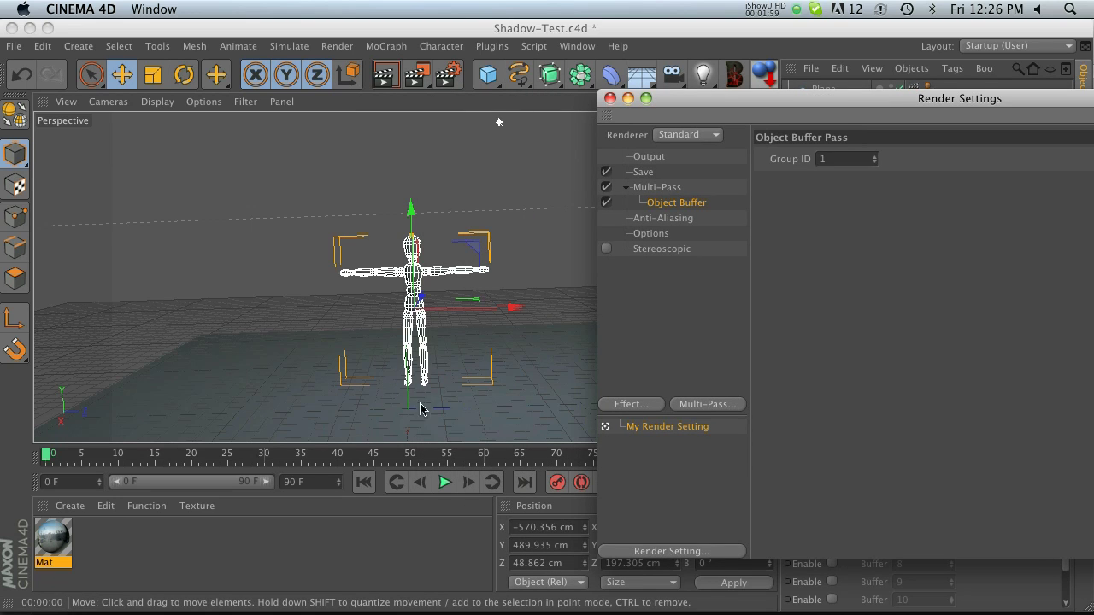
# Add a Shadow pass alongside the Object Buffer and render the active view
pyautogui.moveTo(682, 98); pyautogui.dragTo(484, 73)
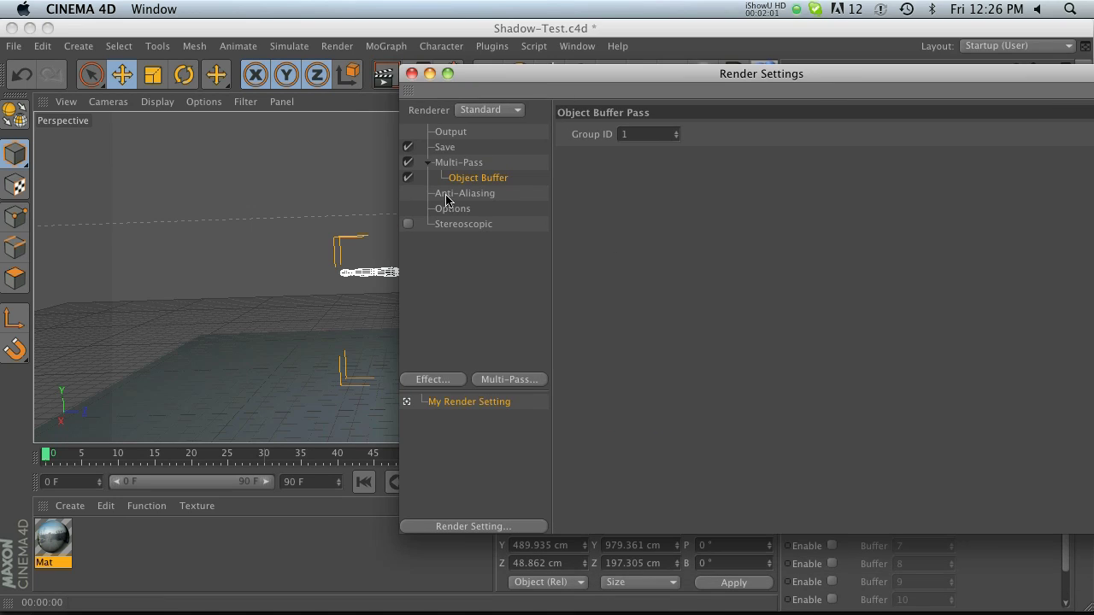
pyautogui.click(528, 386)
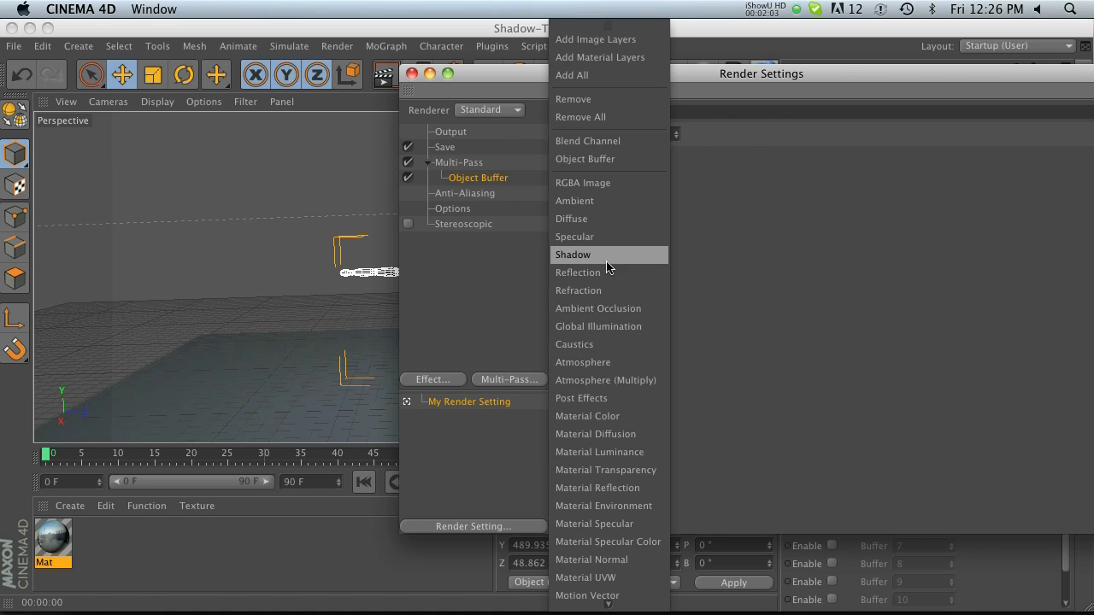
pyautogui.click(607, 267)
pyautogui.moveTo(489, 84); pyautogui.dragTo(768, 128)
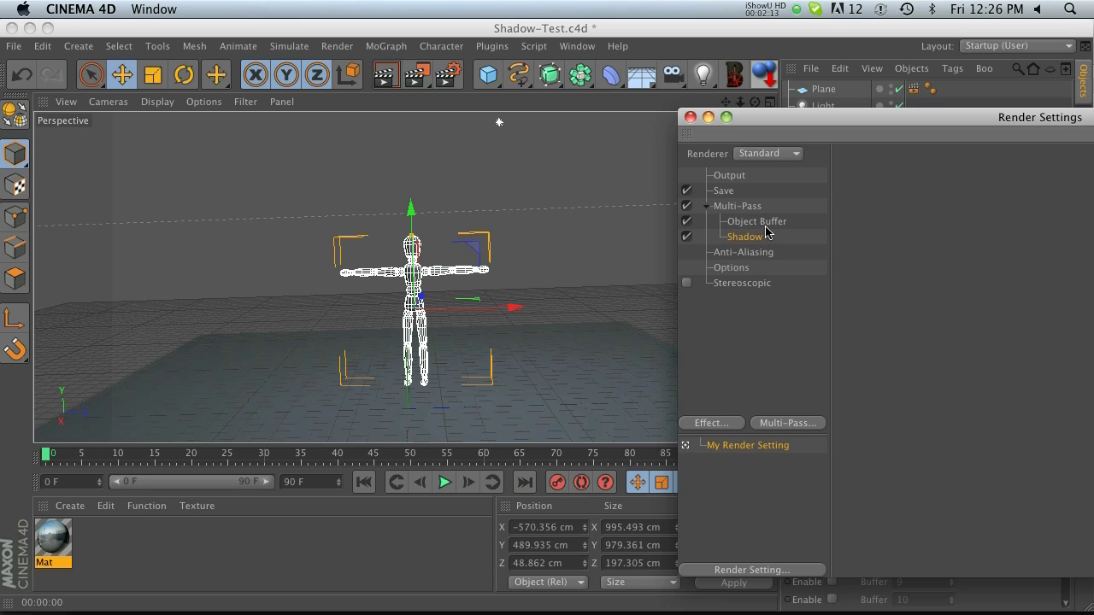
pyautogui.moveTo(836, 126); pyautogui.dragTo(867, 78)
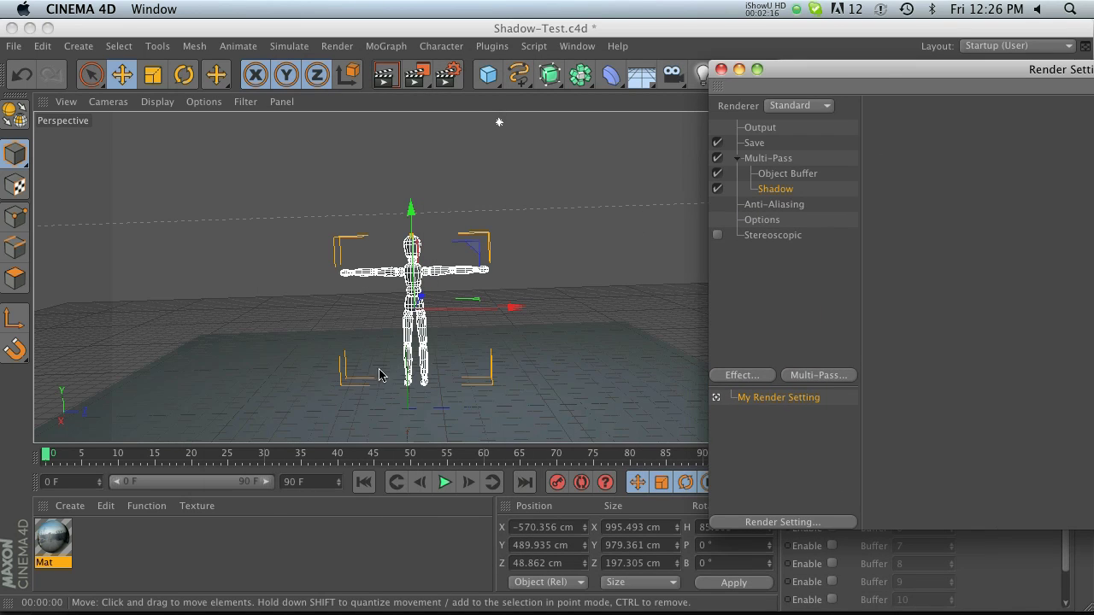
pyautogui.click(385, 75)
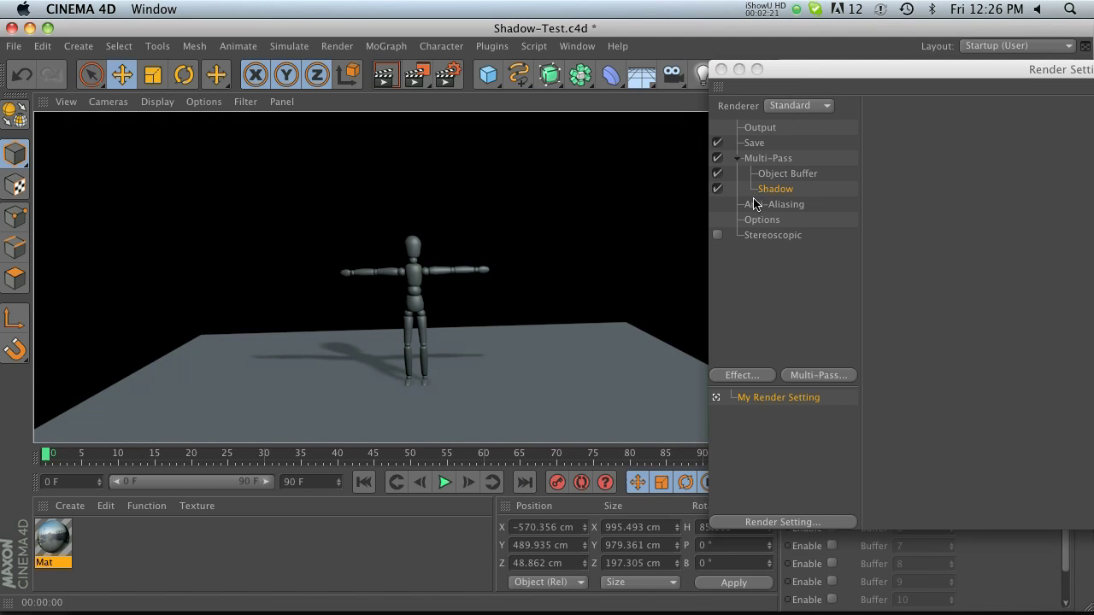
pyautogui.moveTo(803, 73); pyautogui.dragTo(324, 77)
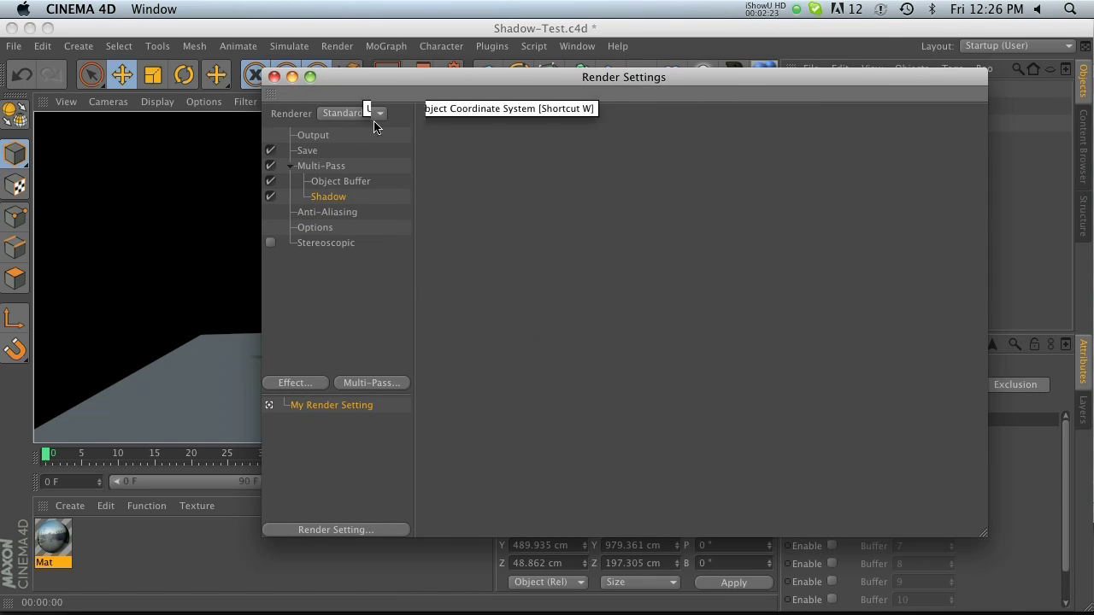
# In Save settings, turn off the compositing project file, relative paths and timeline markers
pyautogui.click(307, 151)
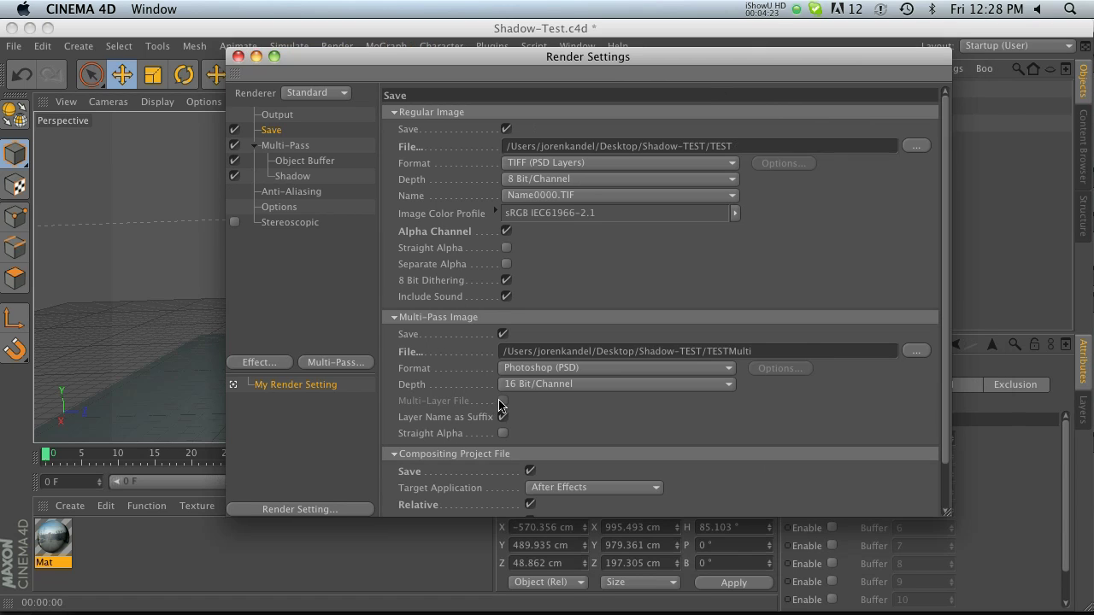
pyautogui.scroll(-1, 417, 405)
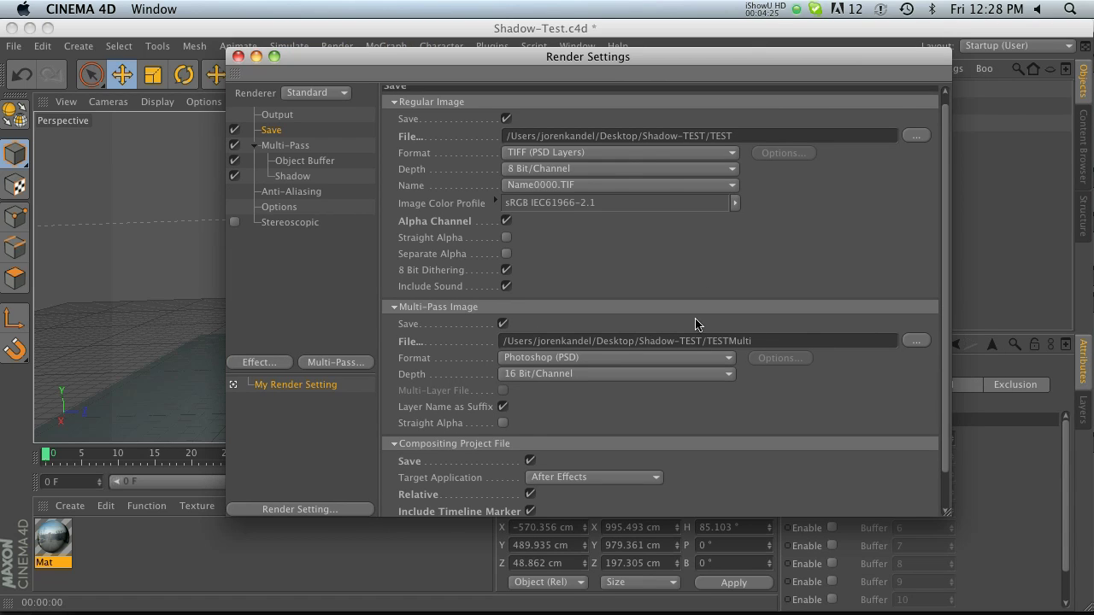
pyautogui.scroll(-3, 433, 367)
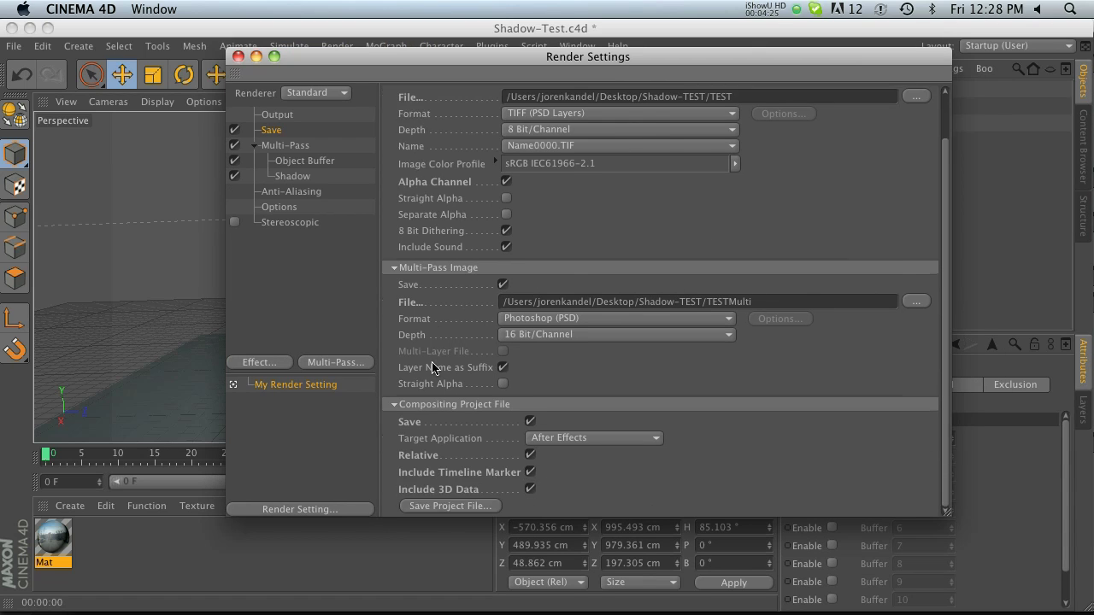
pyautogui.click(527, 422)
pyautogui.click(547, 438)
pyautogui.click(547, 454)
pyautogui.click(530, 456)
pyautogui.click(530, 471)
pyautogui.scroll(4, 424, 271)
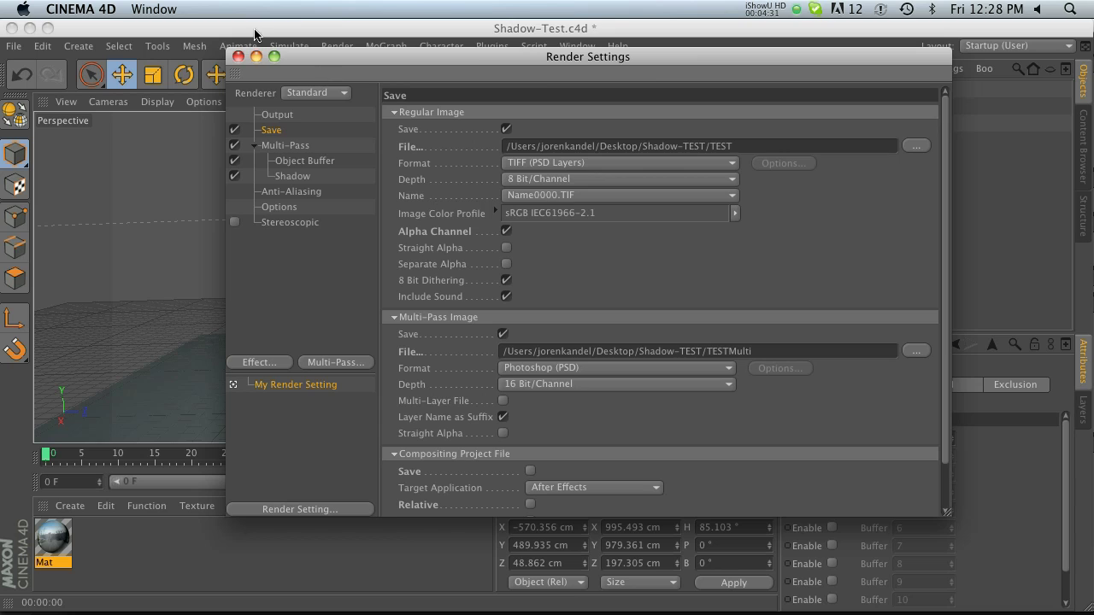
# Close Render Settings and render TEST.tif twice to the Picture Viewer
pyautogui.click(239, 57)
pyautogui.click(419, 73)
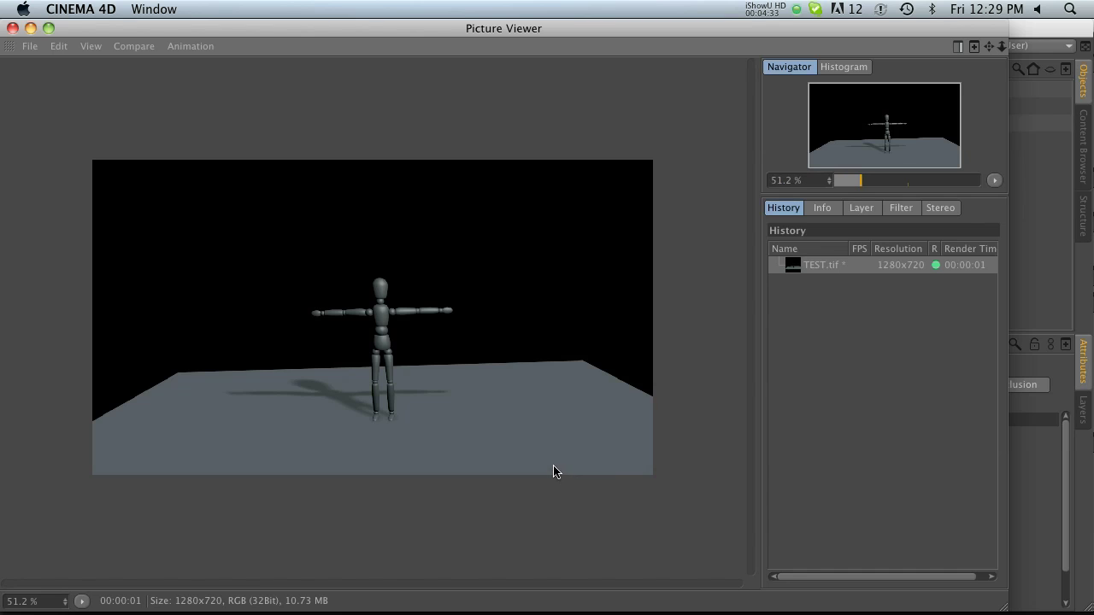
pyautogui.hotkey('shift', 'r')
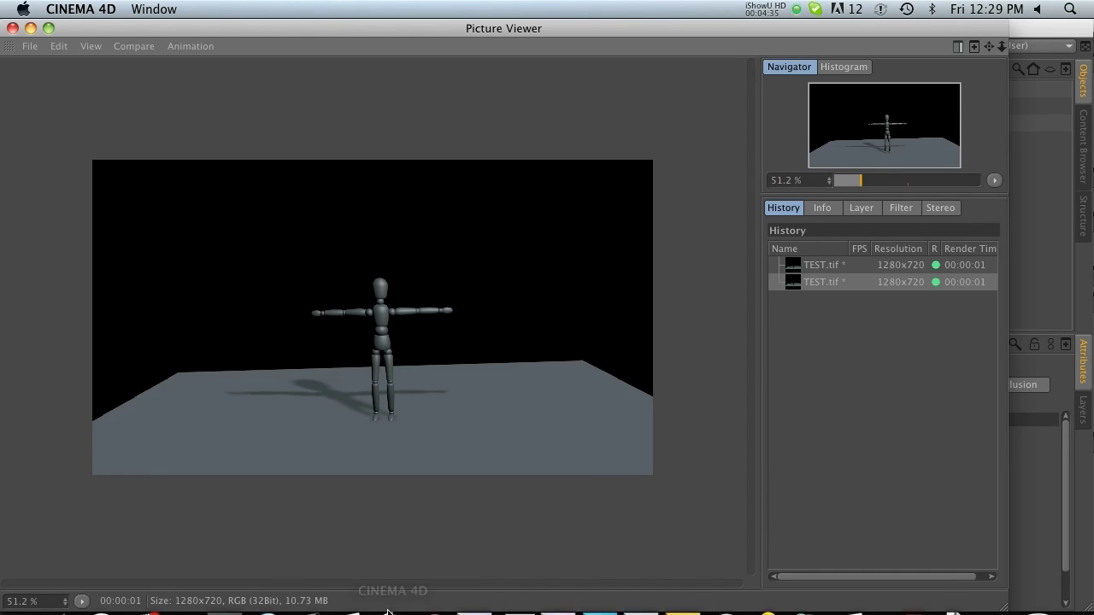
# In After Effects, open the Import File dialog at the Desktop/Shadow-TEST folder
pyautogui.moveTo(256, 590)
pyautogui.click(475, 582)
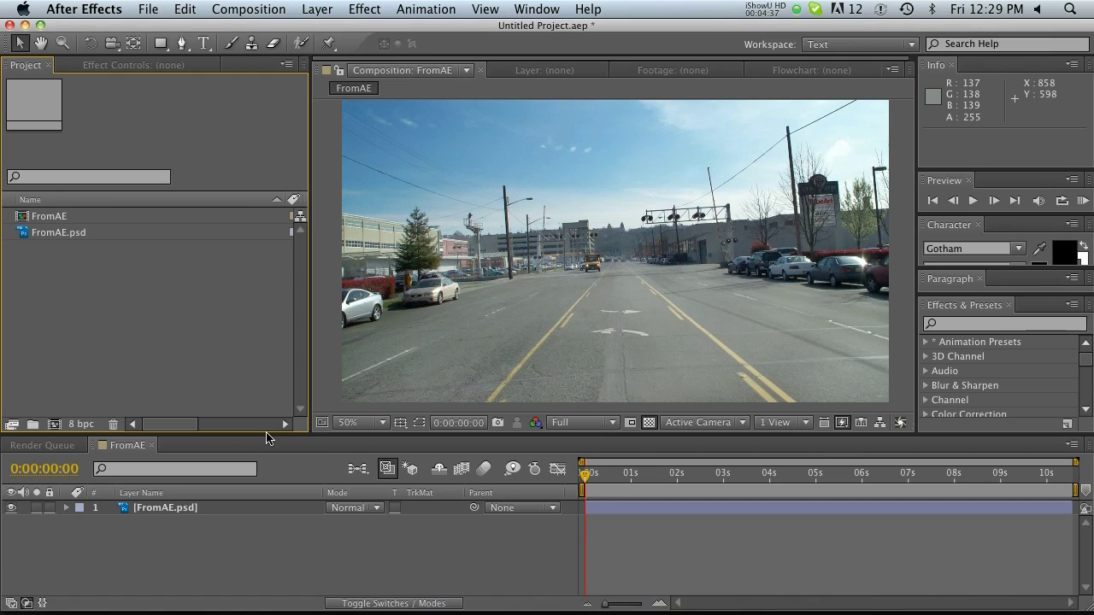
pyautogui.rightClick(104, 263)
pyautogui.moveTo(210, 317)
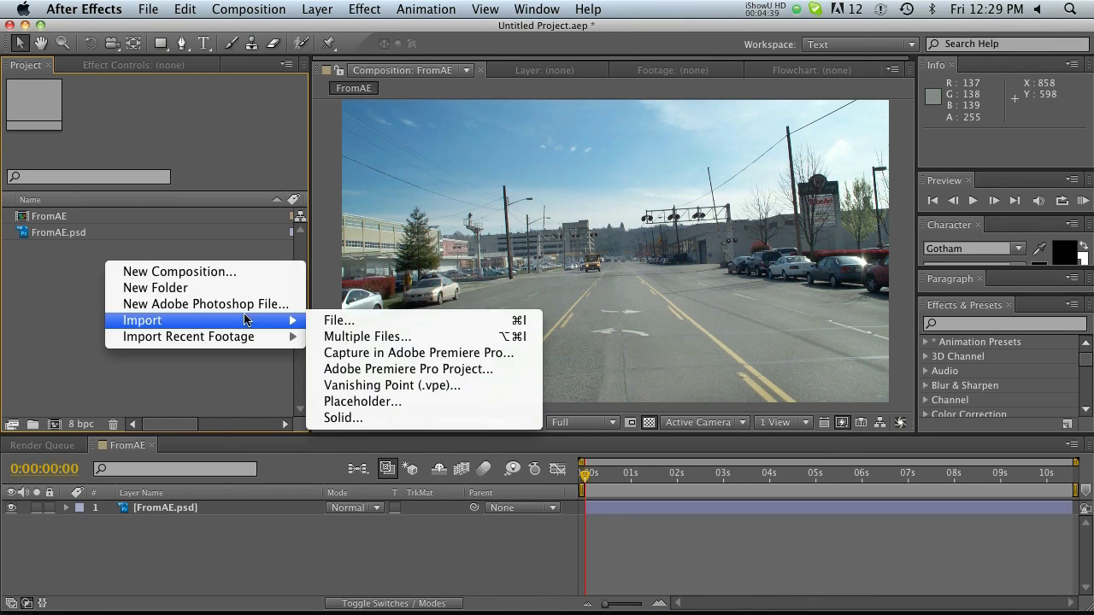
pyautogui.click(333, 316)
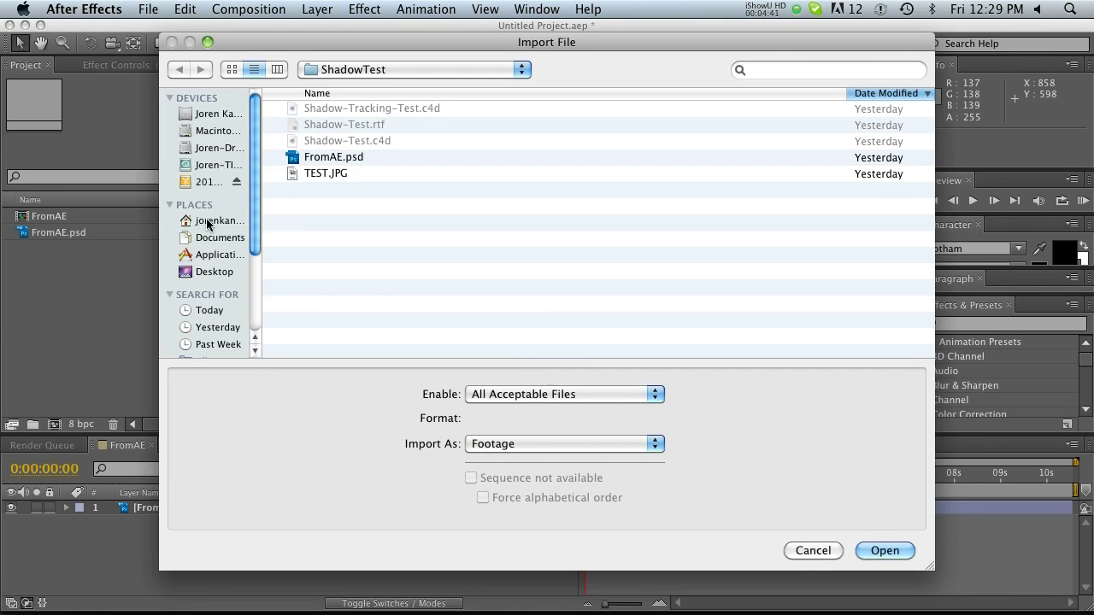
pyautogui.click(210, 272)
pyautogui.click(350, 110)
pyautogui.doubleClick(350, 111)
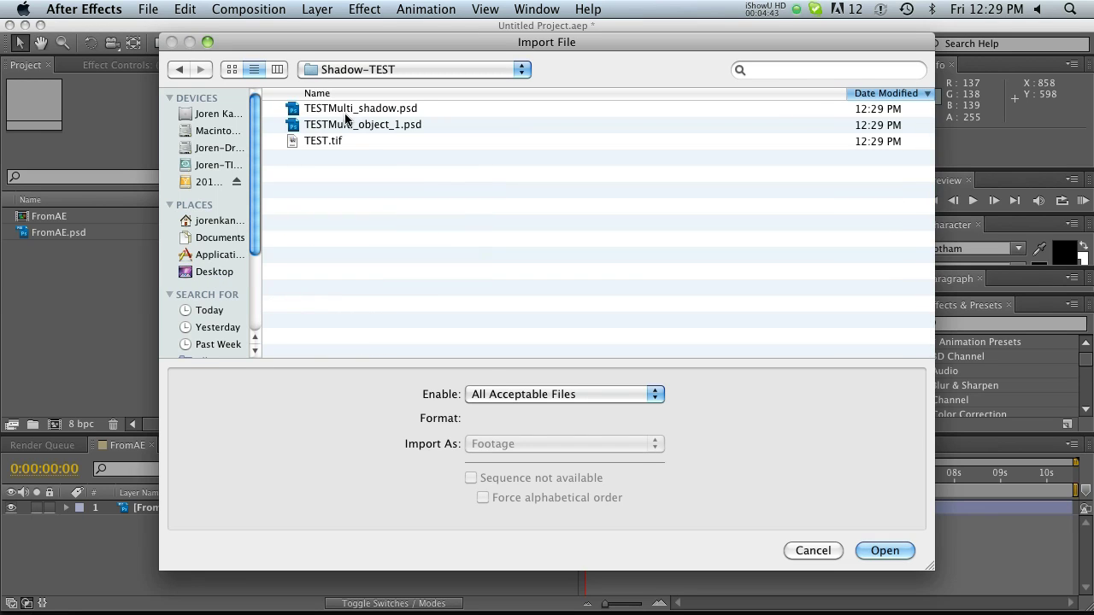
# Preview the shadow, object buffer and TEST.tif renders, then import all three
pyautogui.click(348, 111)
pyautogui.press('space')
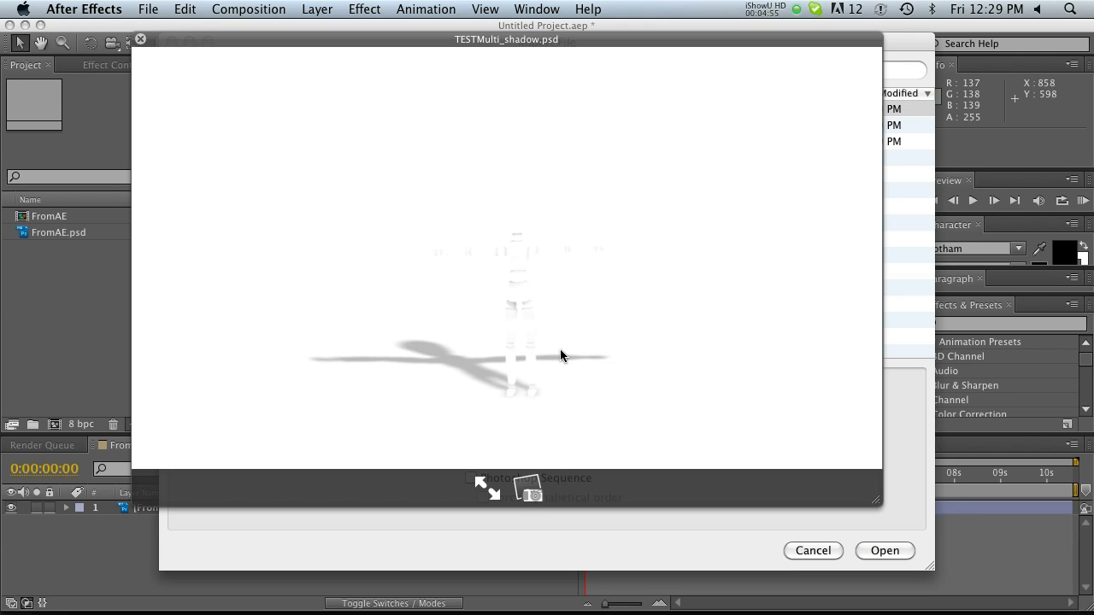
pyautogui.press('space')
pyautogui.press('Down')
pyautogui.press('space')
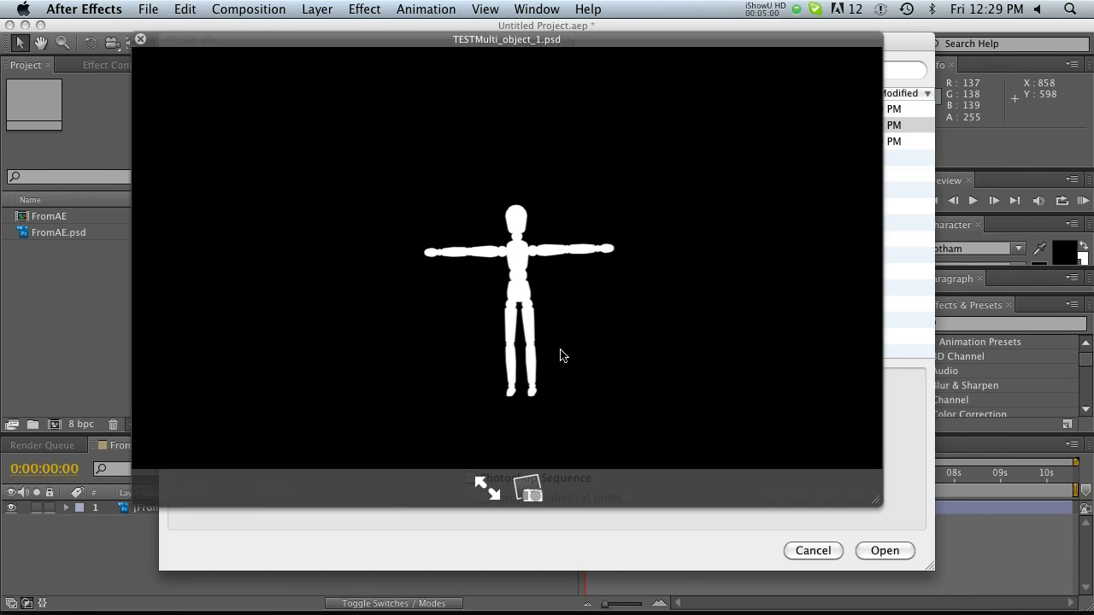
pyautogui.press('space')
pyautogui.press('Down')
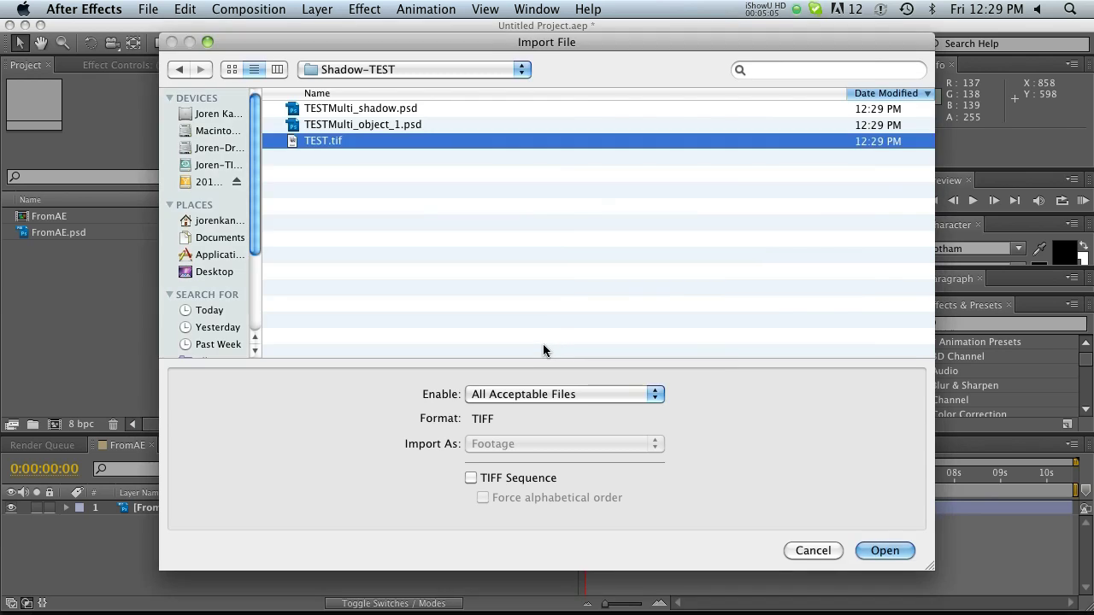
pyautogui.press('space')
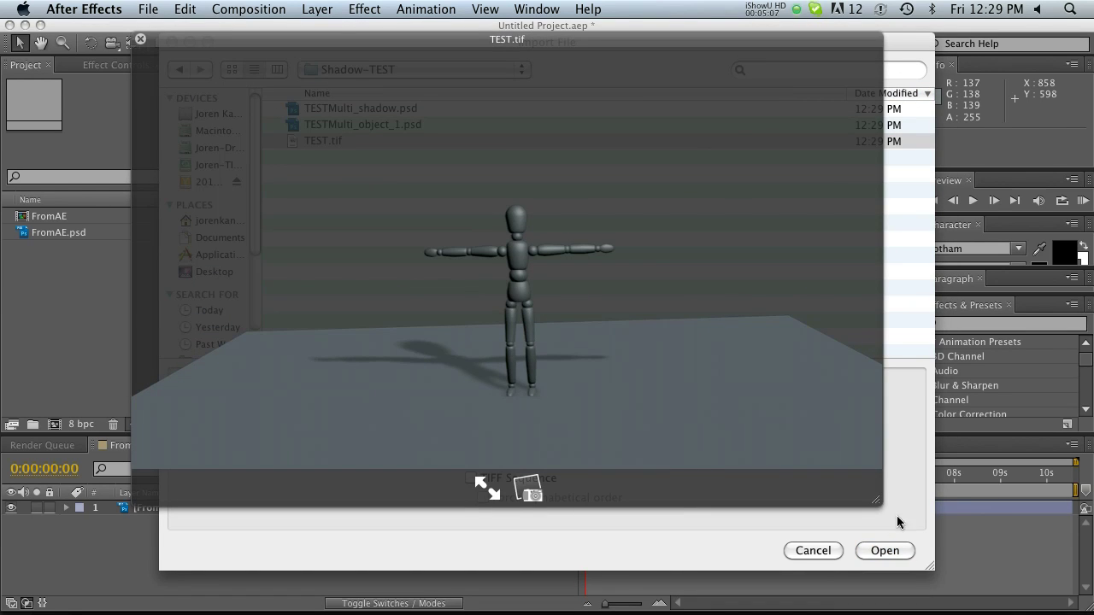
pyautogui.press('space')
pyautogui.hotkey('shift', 'Up')
pyautogui.hotkey('shift', 'Up')
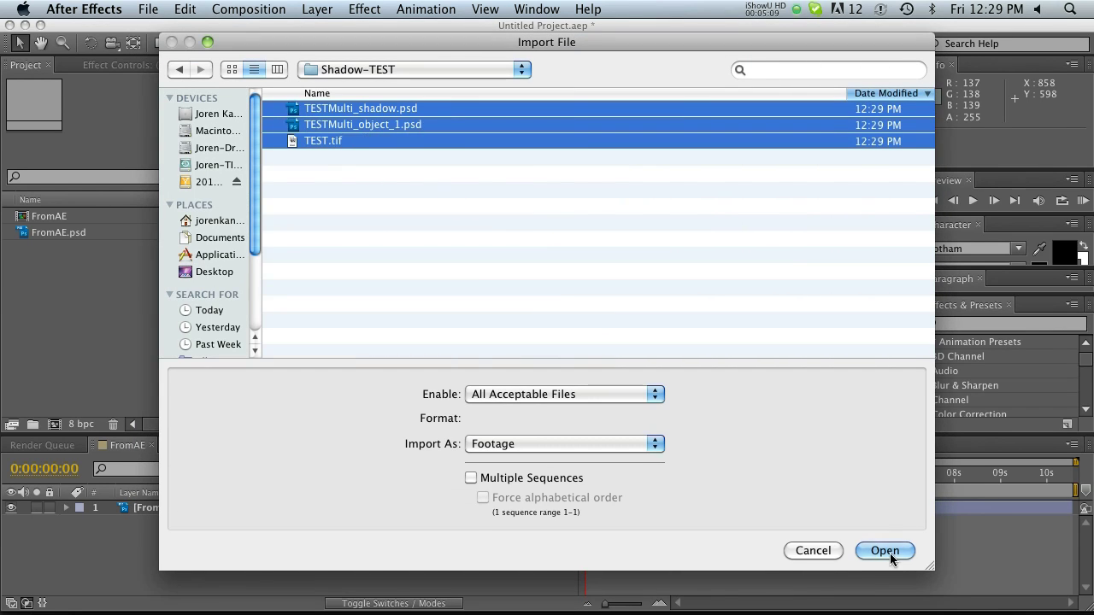
pyautogui.click(886, 550)
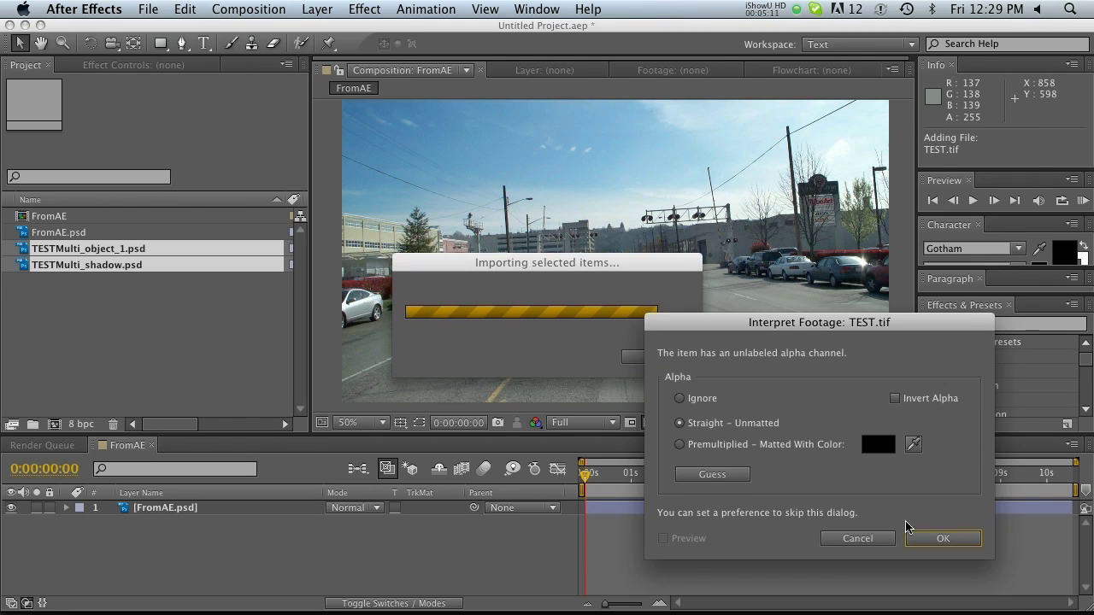
# Add TEST.tif and TESTMulti_object_1.psd to the comp, using the object buffer as TEST.tif's Luma Matte
pyautogui.click(908, 532)
pyautogui.moveTo(67, 250); pyautogui.dragTo(168, 510)
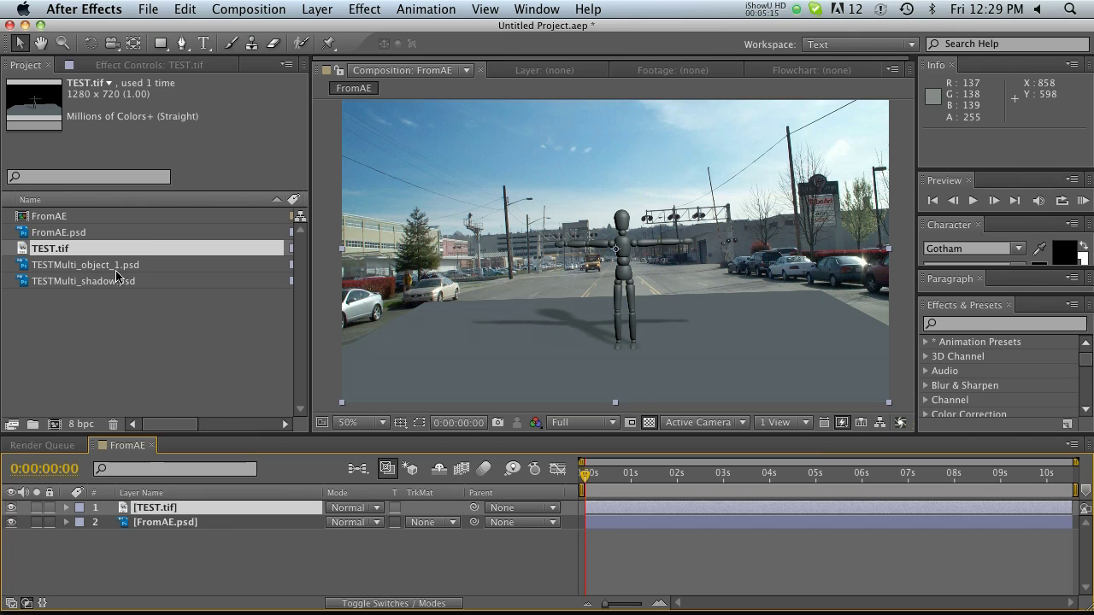
pyautogui.click(77, 266)
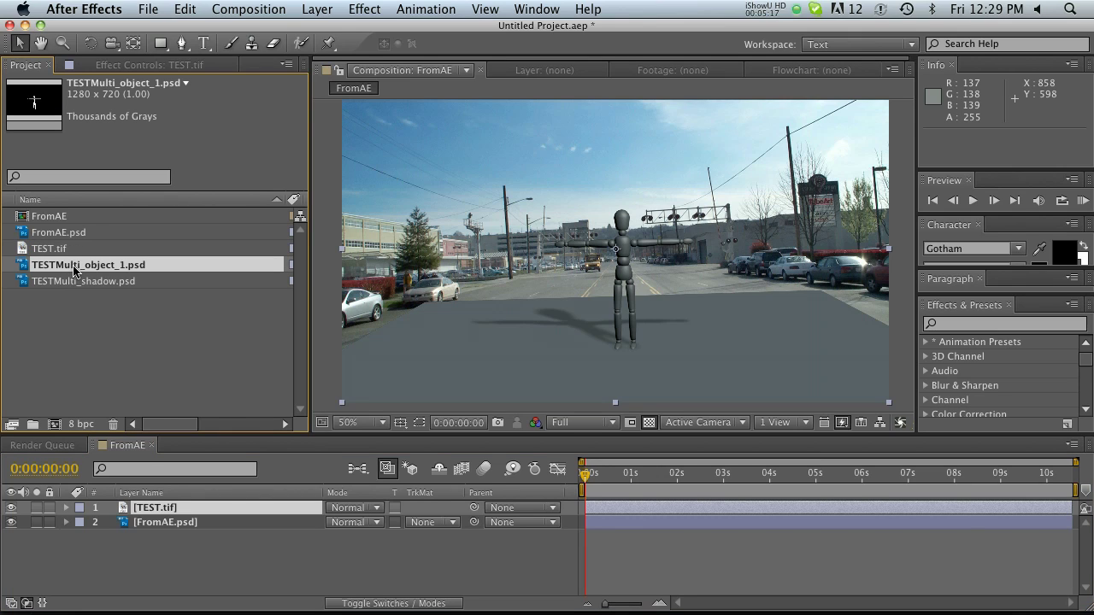
pyautogui.moveTo(70, 270); pyautogui.dragTo(187, 510)
pyautogui.click(171, 522)
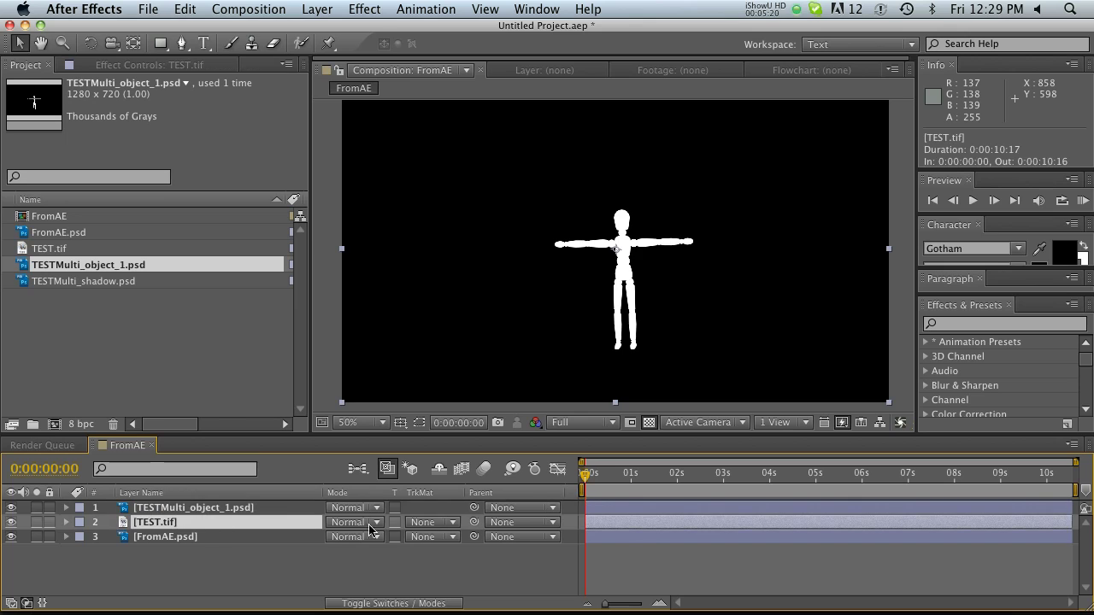
pyautogui.click(436, 523)
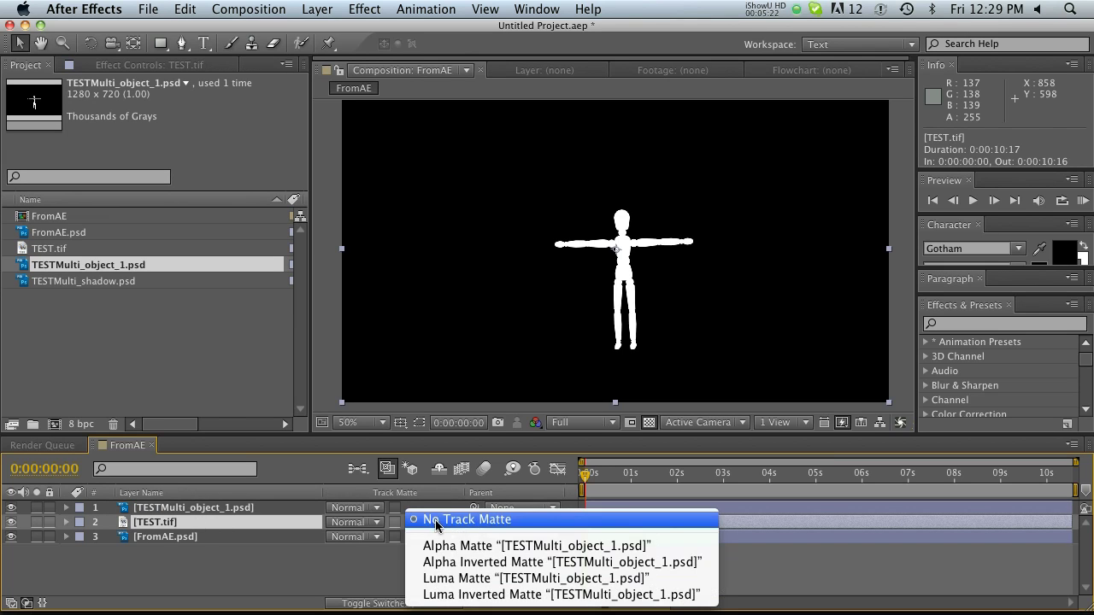
pyautogui.click(479, 578)
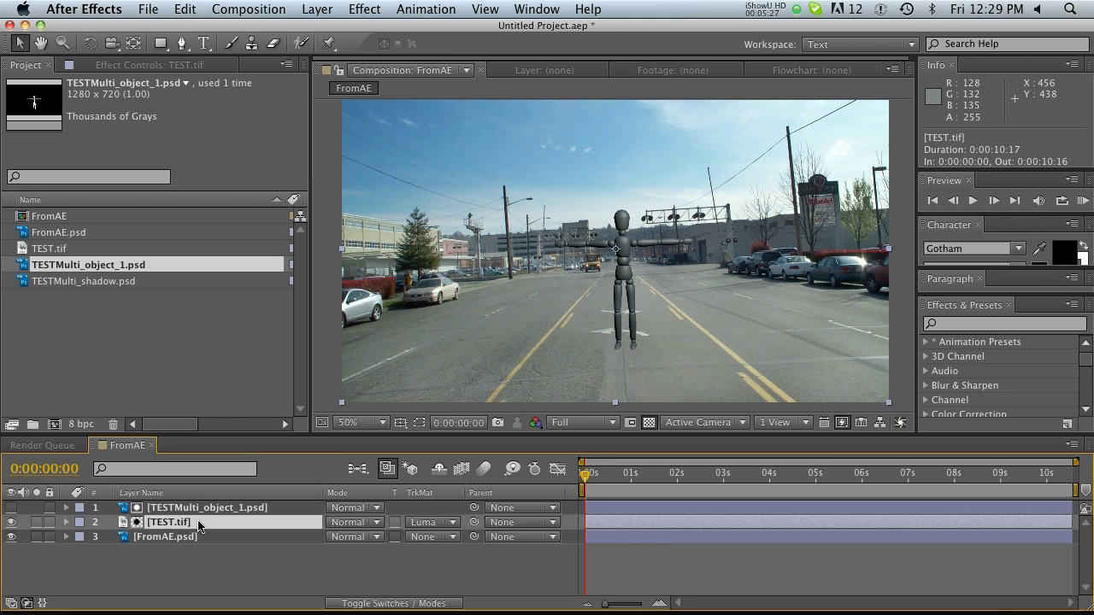
# Check the matted figure solo, then place TESTMulti_shadow.psd above the street footage
pyautogui.click(37, 522)
pyautogui.click(37, 522)
pyautogui.moveTo(85, 281); pyautogui.dragTo(205, 535)
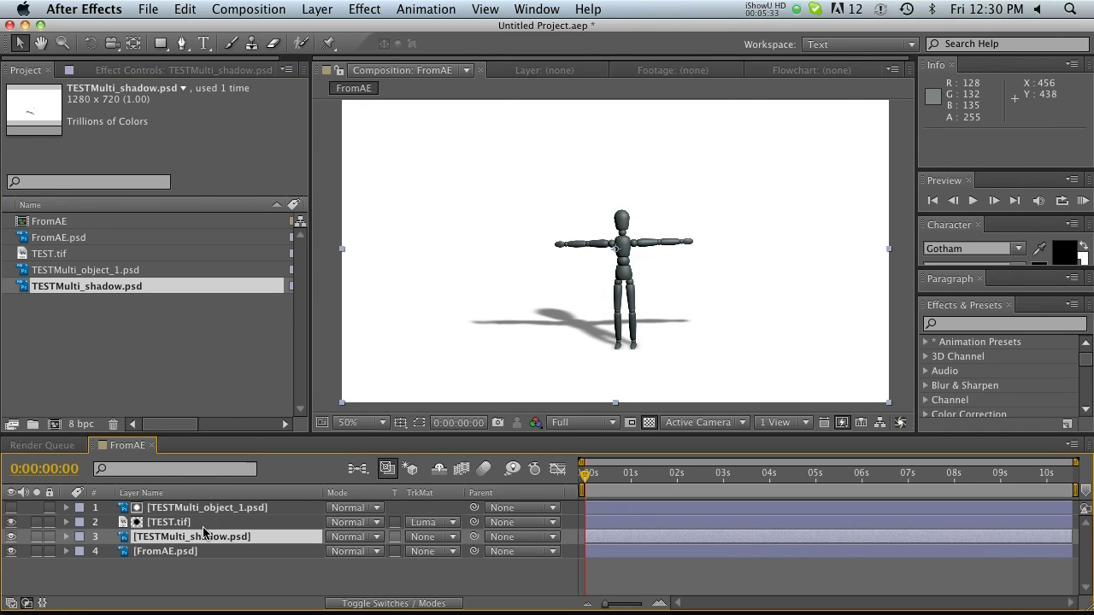
# Inspect TESTMulti_shadow.psd solo, then set its blend mode to Multiply
pyautogui.click(36, 537)
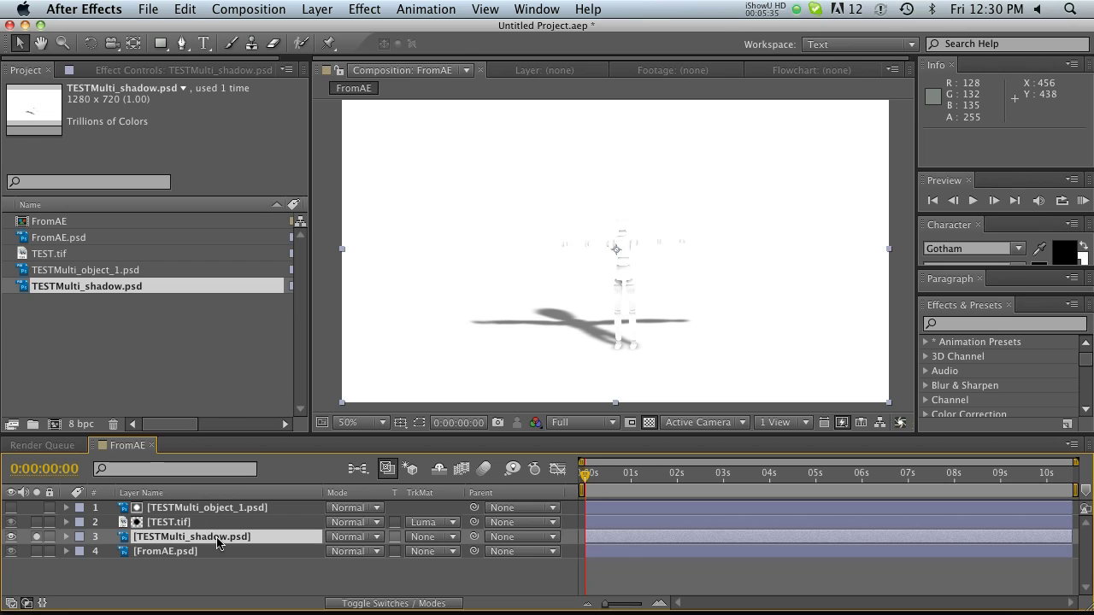
pyautogui.click(35, 536)
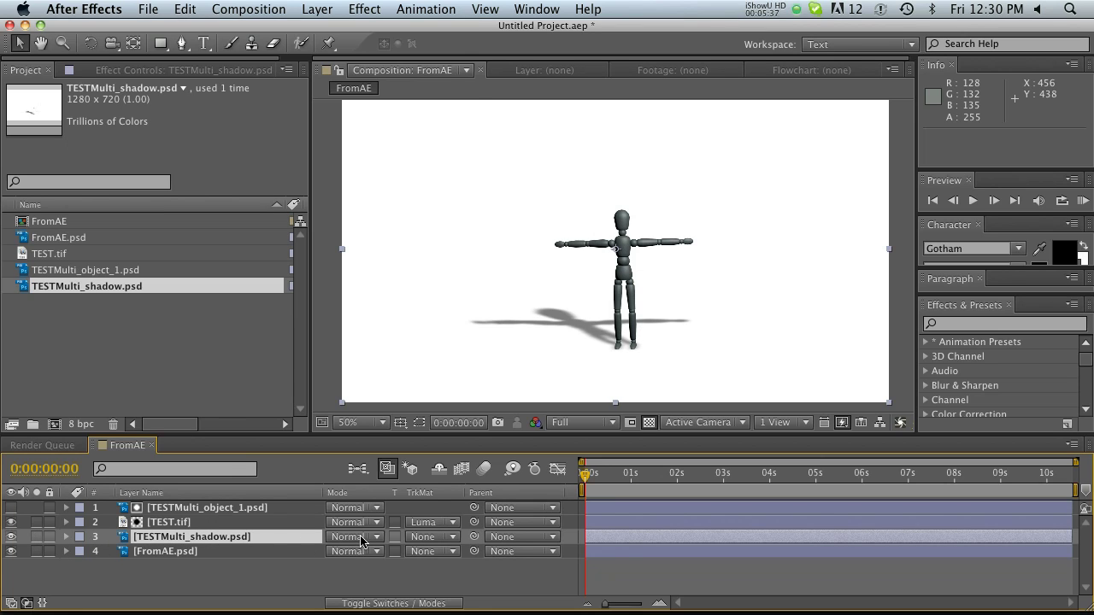
pyautogui.click(364, 536)
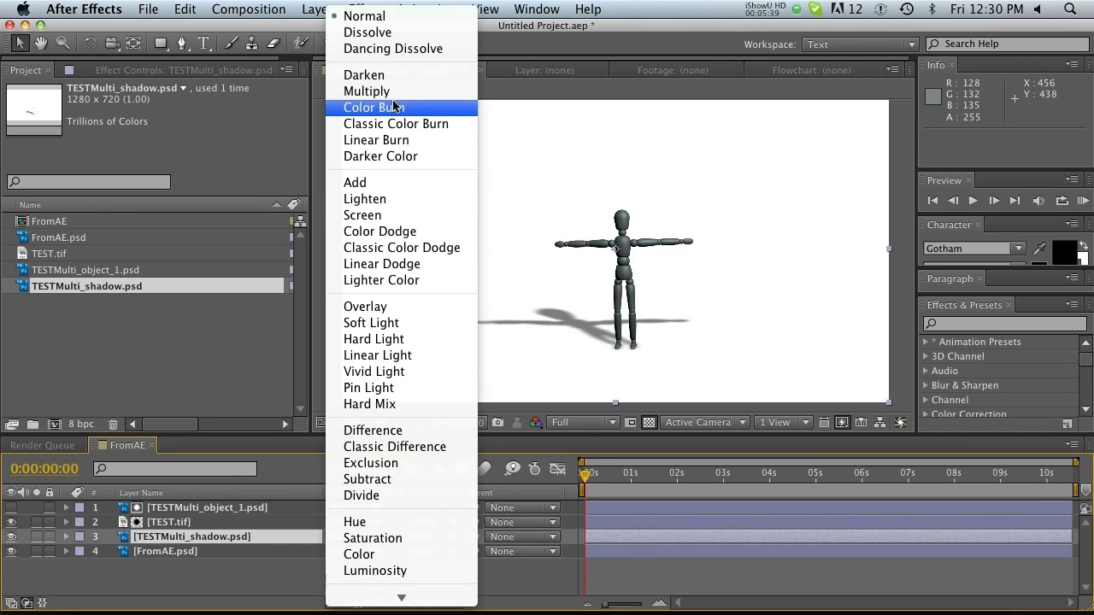
pyautogui.click(368, 91)
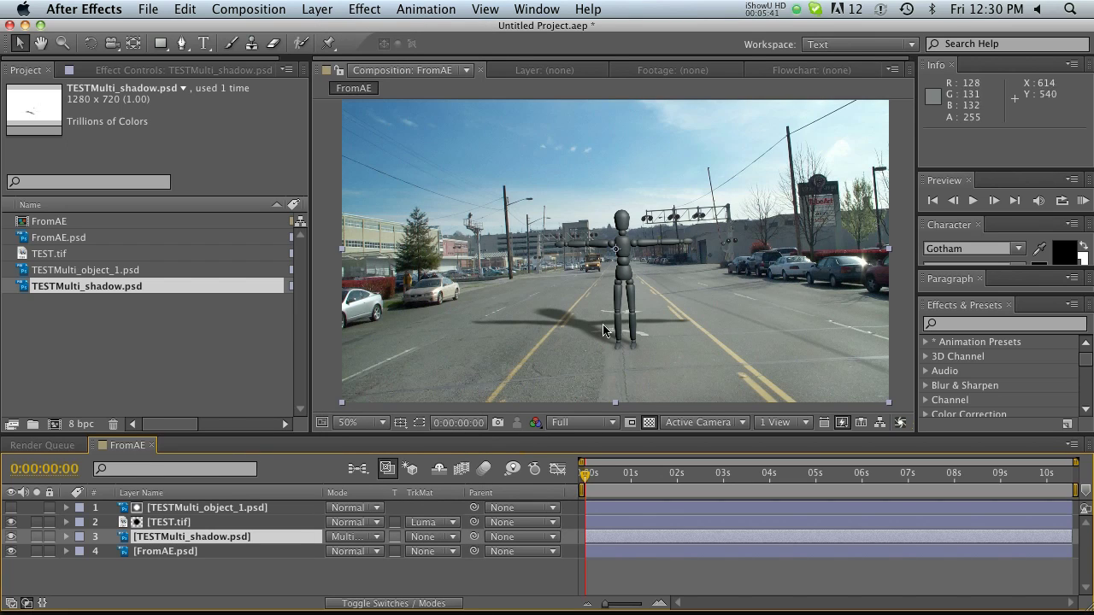
pyautogui.click(146, 585)
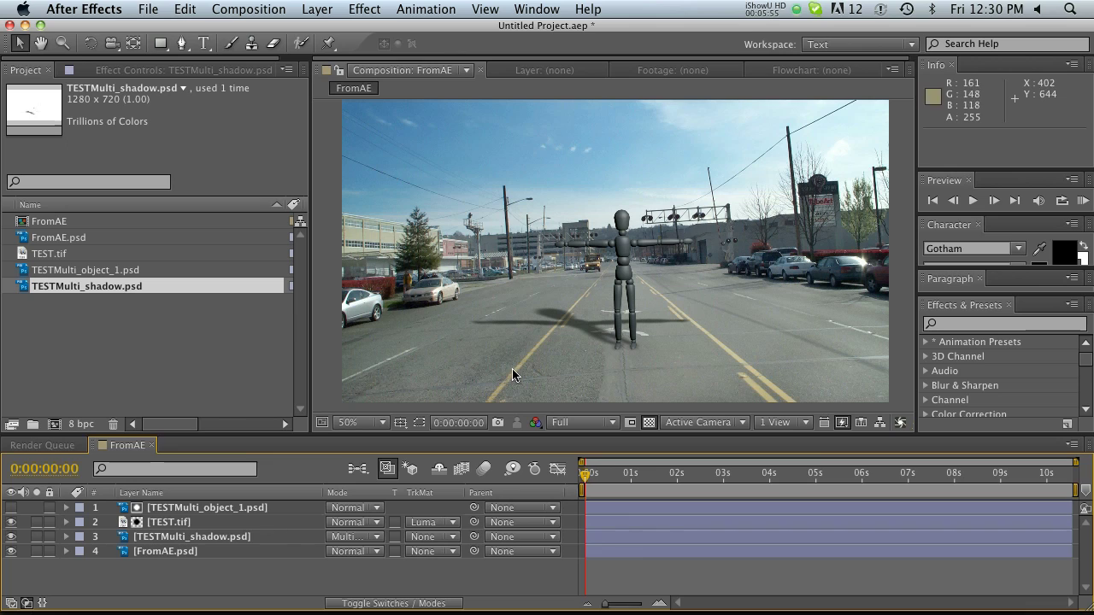
pyautogui.click(186, 541)
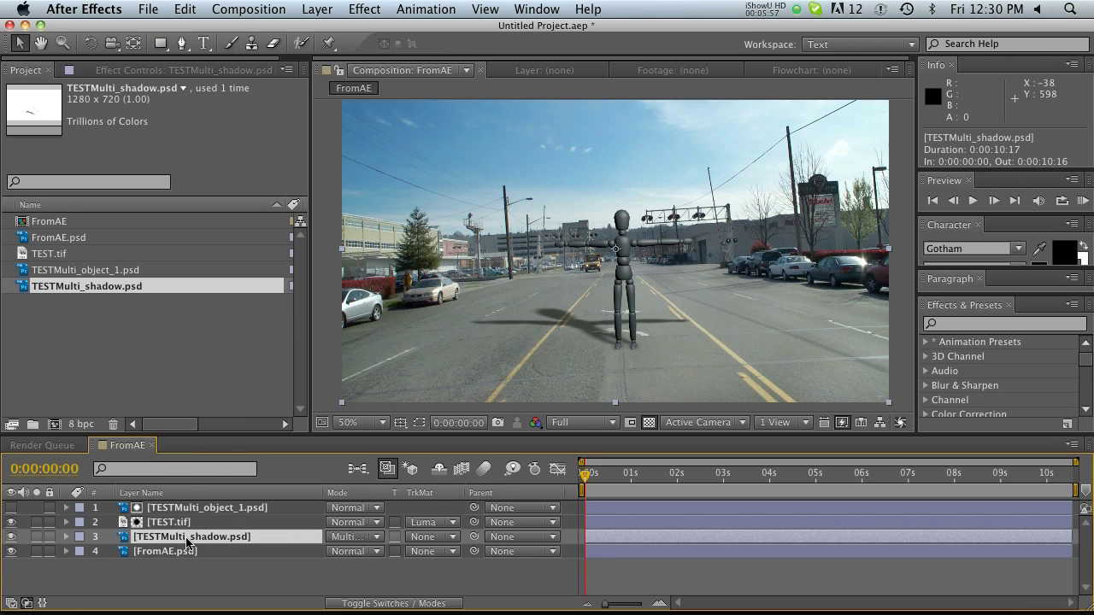
# Add a Curves effect to FromAE.psd and bend it into a contrast-boosting S-curve
pyautogui.click(161, 553)
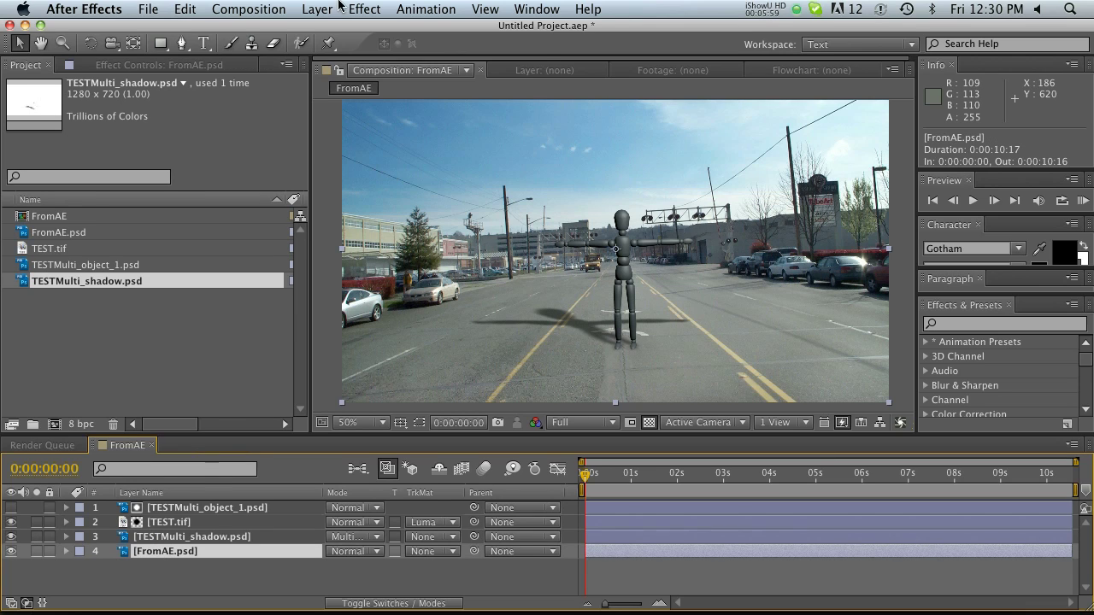
pyautogui.click(364, 9)
pyautogui.moveTo(414, 155)
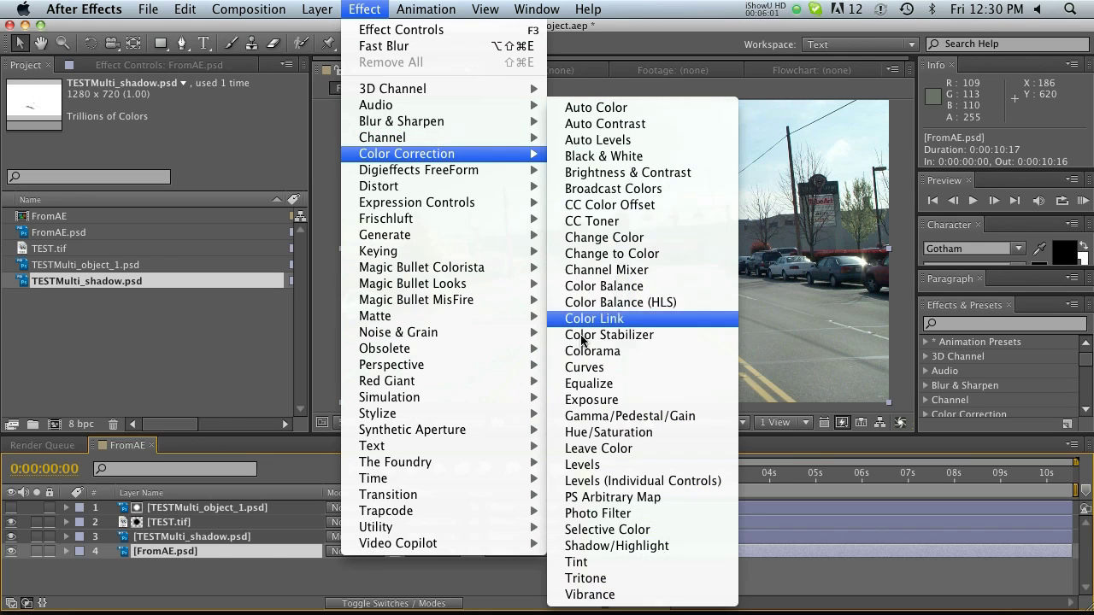
pyautogui.click(598, 368)
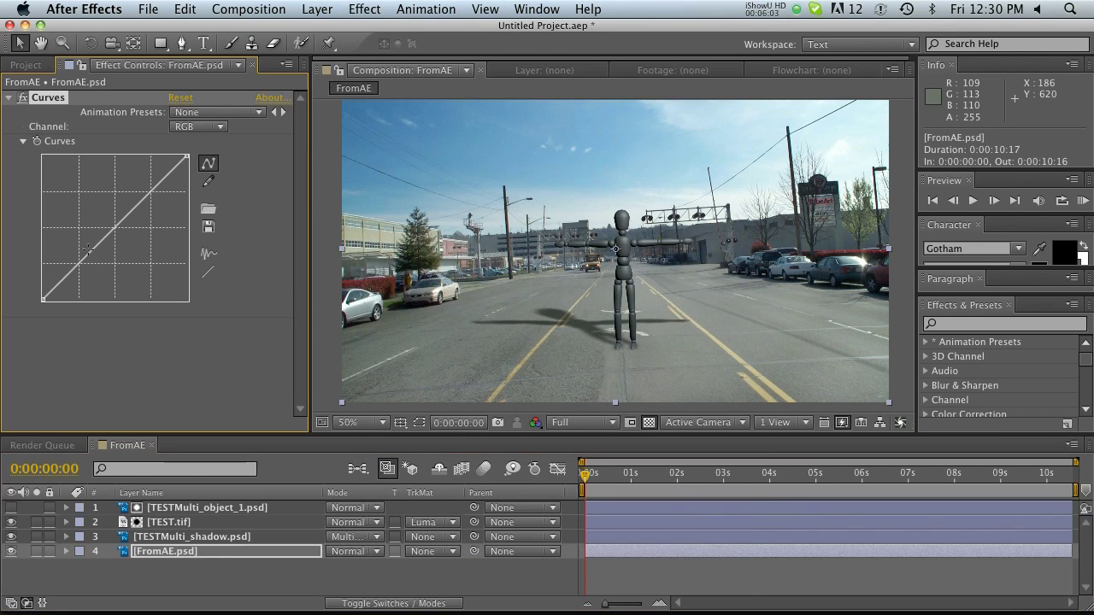
pyautogui.moveTo(79, 264); pyautogui.dragTo(87, 279)
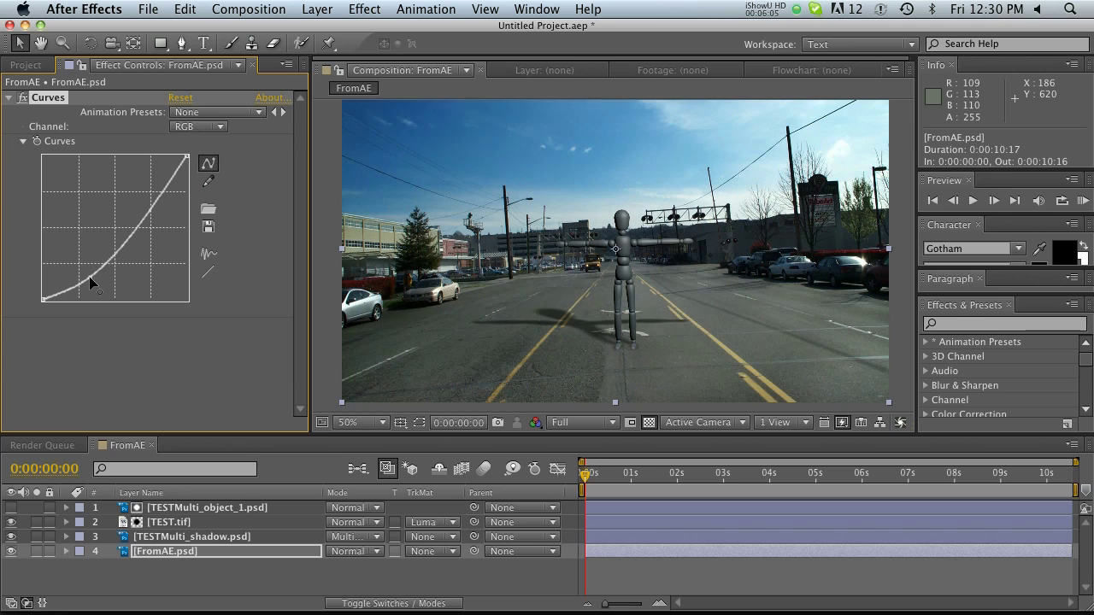
pyautogui.click(161, 195)
pyautogui.moveTo(161, 194); pyautogui.dragTo(159, 188)
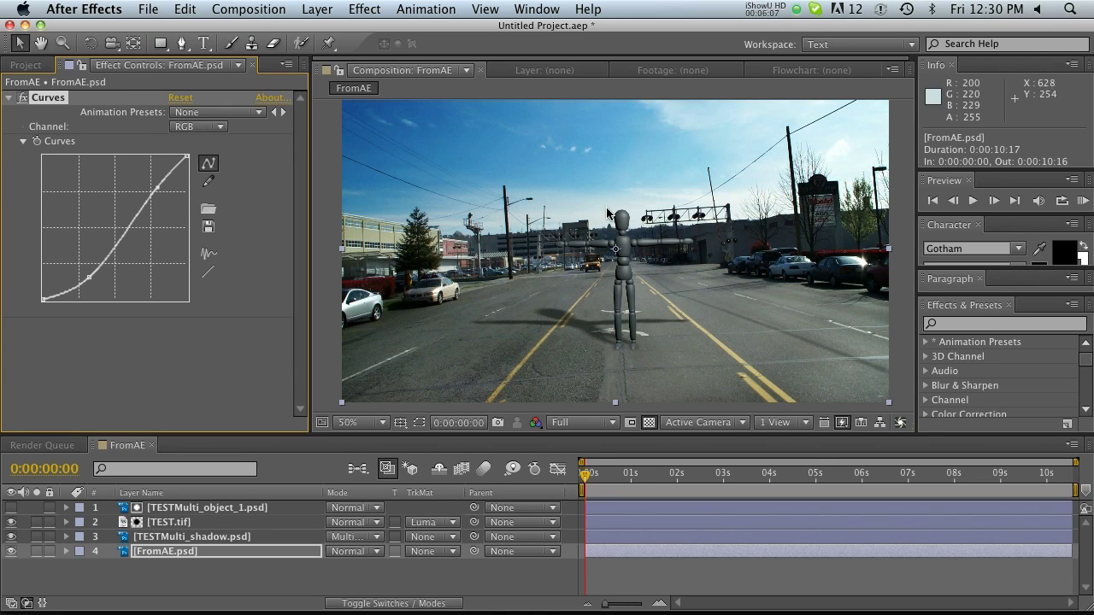
pyautogui.click(163, 537)
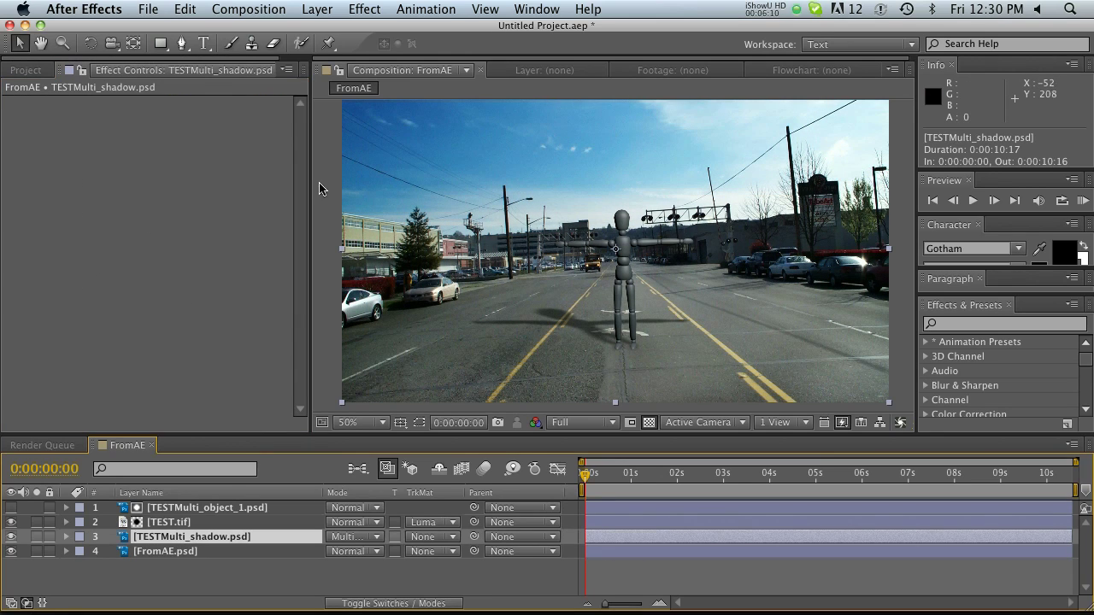
# Try a Fast Blur on the shadow layer, then delete it
pyautogui.click(364, 8)
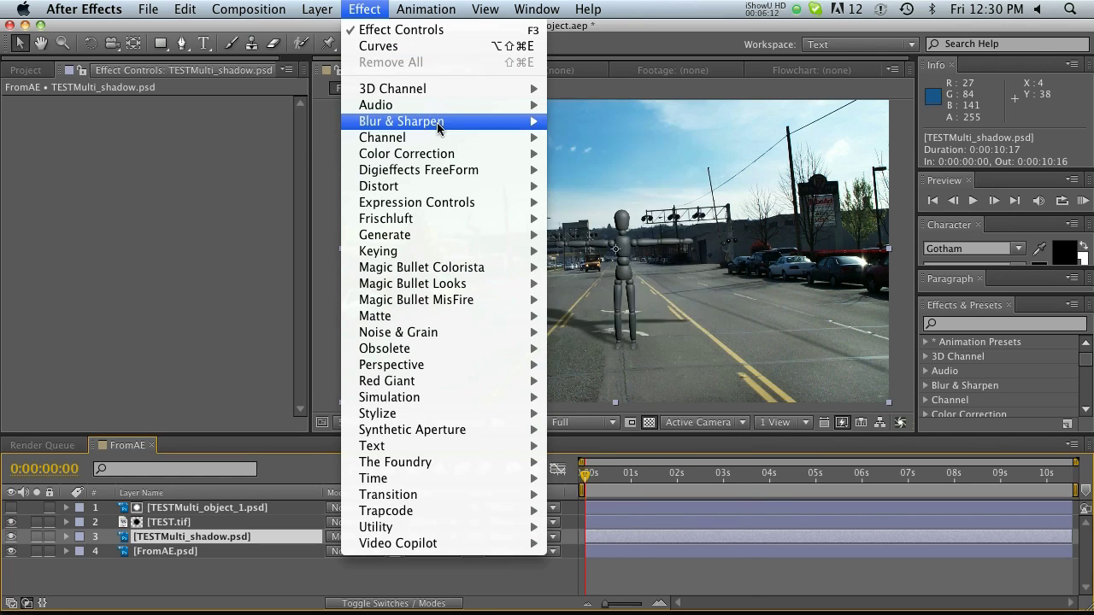
pyautogui.moveTo(439, 121)
pyautogui.click(630, 250)
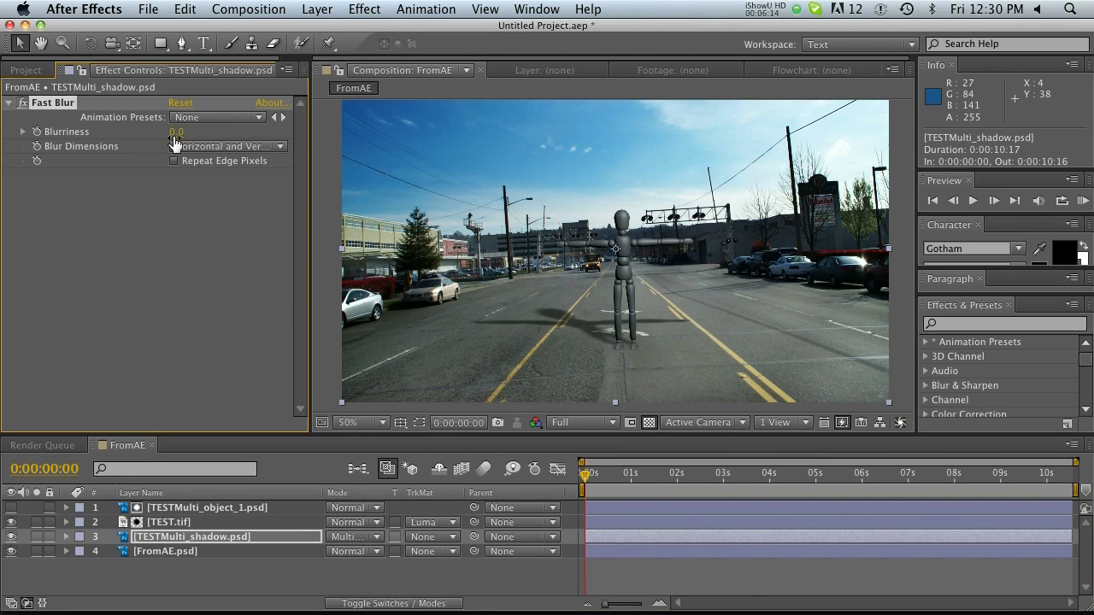
pyautogui.moveTo(177, 133); pyautogui.dragTo(178, 134)
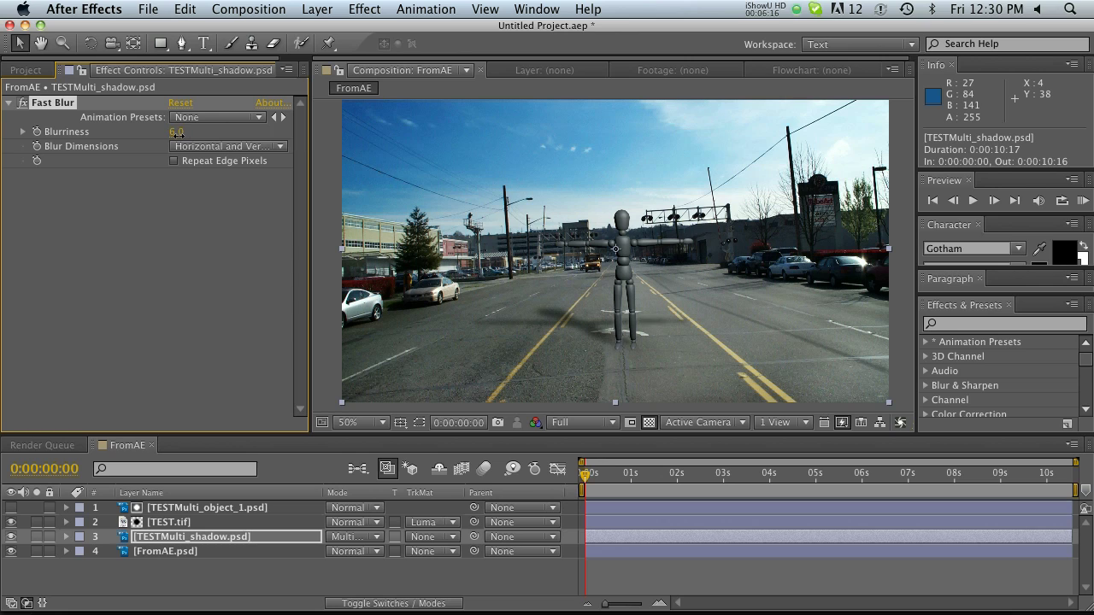
pyautogui.click(48, 104)
pyautogui.press('Delete')
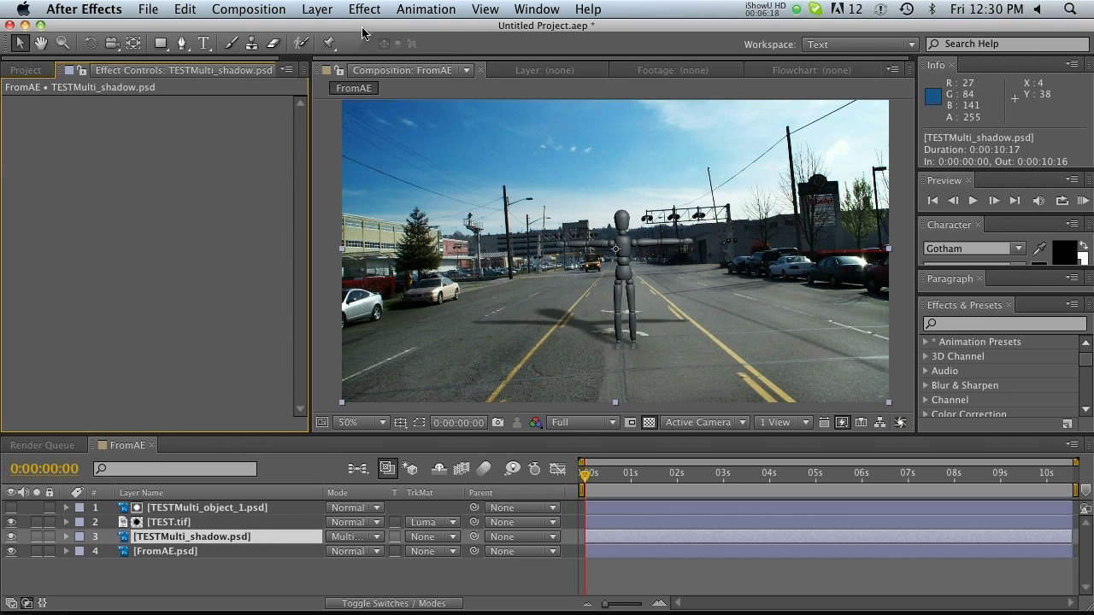
# Add a Levels effect to the shadow layer with Input Black raised to 101.0
pyautogui.click(346, 8)
pyautogui.moveTo(419, 154)
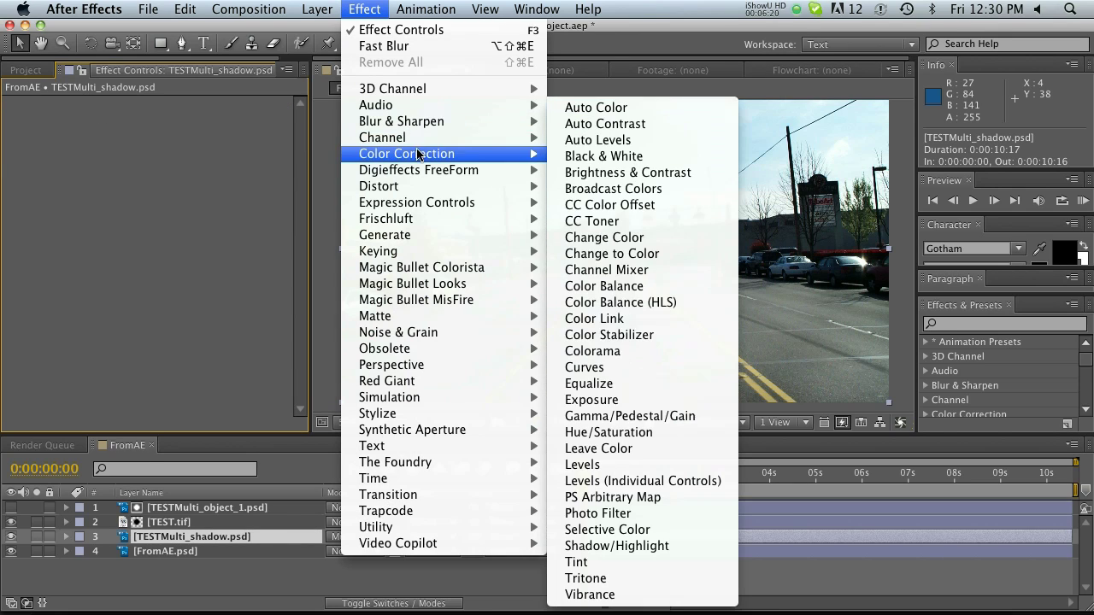
pyautogui.click(583, 464)
pyautogui.moveTo(50, 214); pyautogui.dragTo(135, 222)
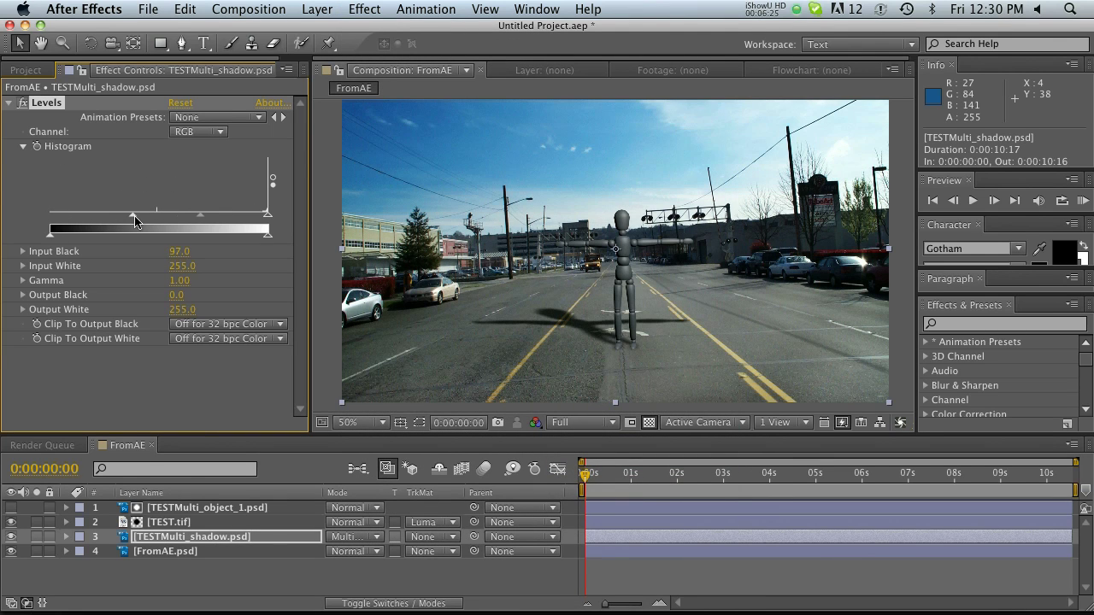
pyautogui.click(193, 535)
# Lower the shadow layer's Opacity to 32% so the figure's shadow looks fainter
pyautogui.press('t')
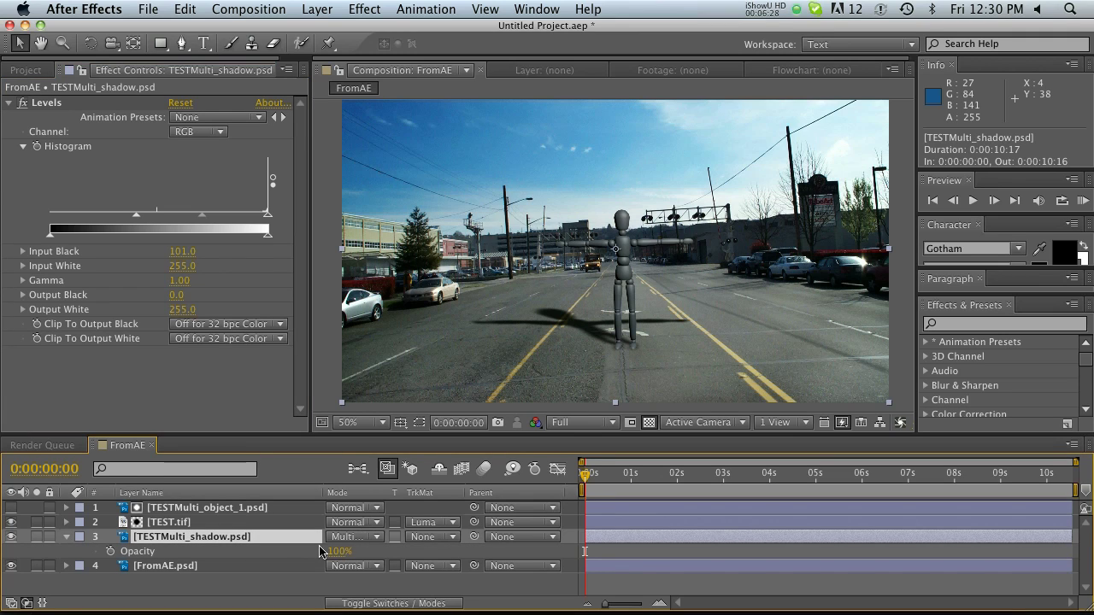
pyautogui.moveTo(339, 552); pyautogui.dragTo(276, 551)
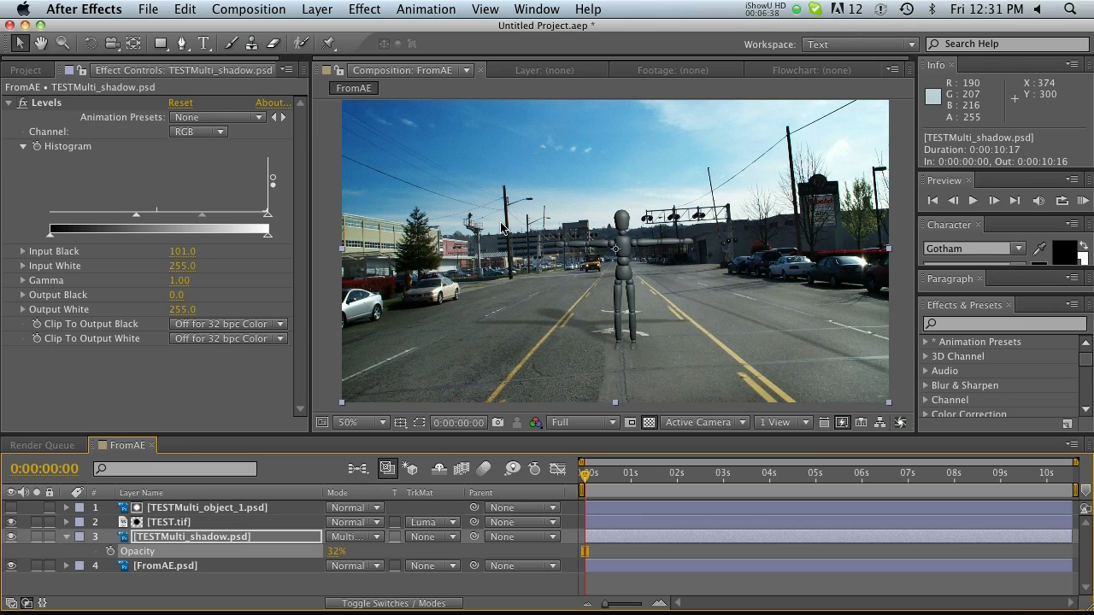
pyautogui.click(623, 552)
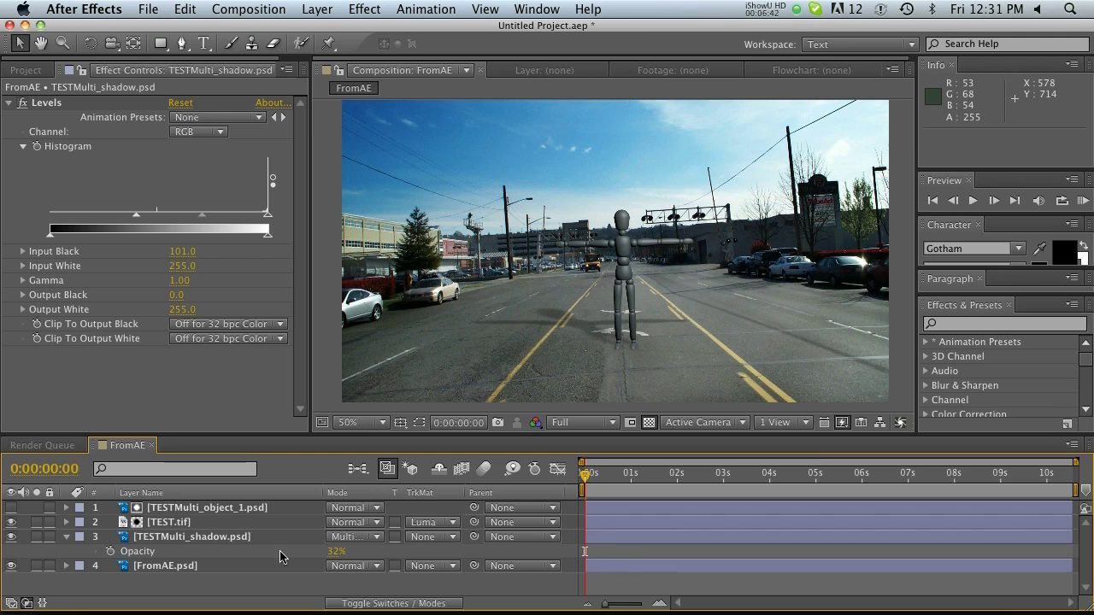
pyautogui.press('u')
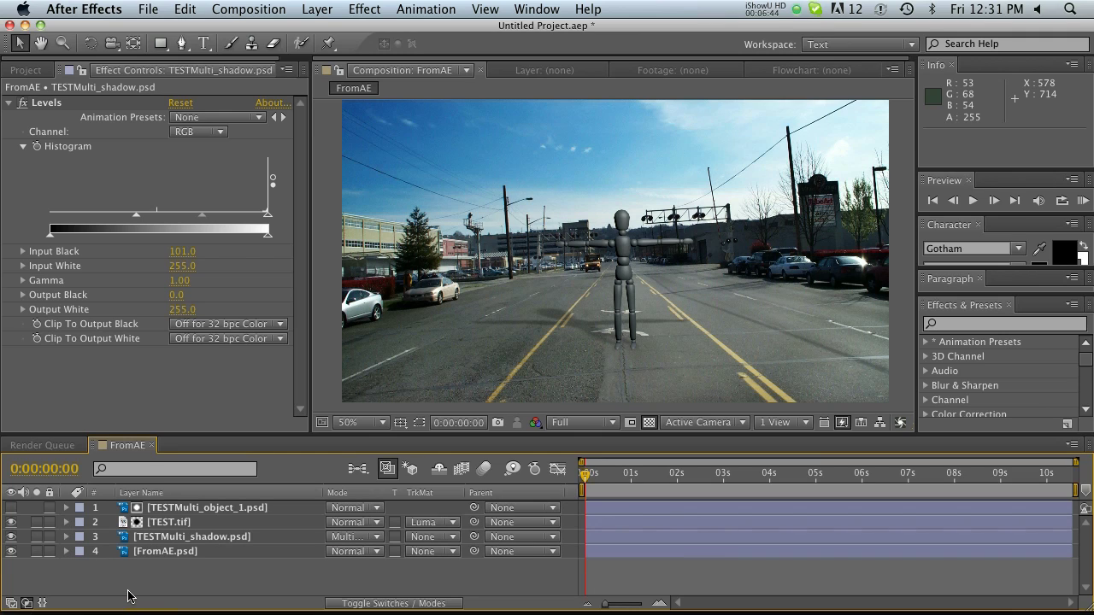